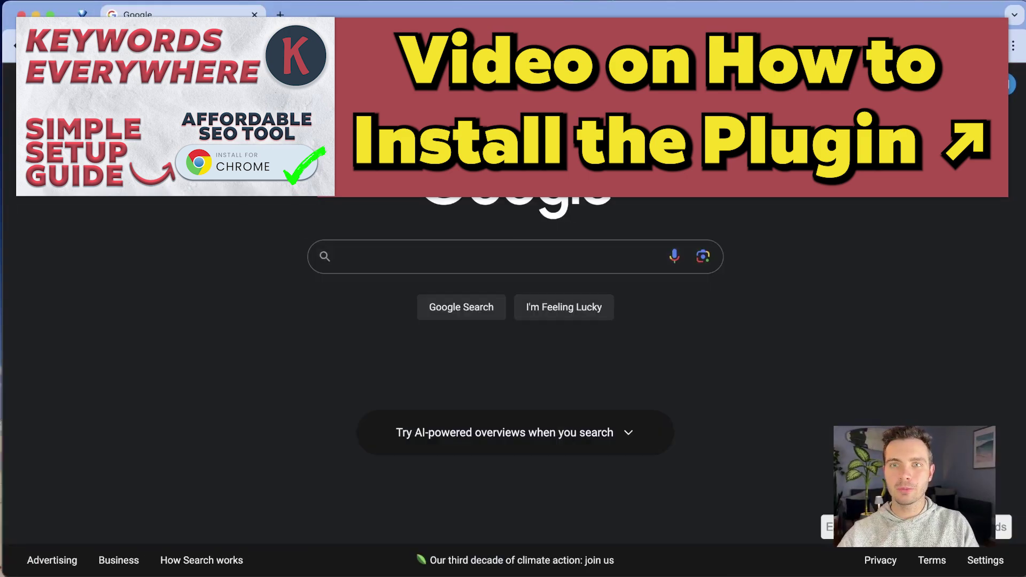
- Open the Keywords Everywhere toolbar popup, then put the cursor in the Google search box
left_click(898, 46)
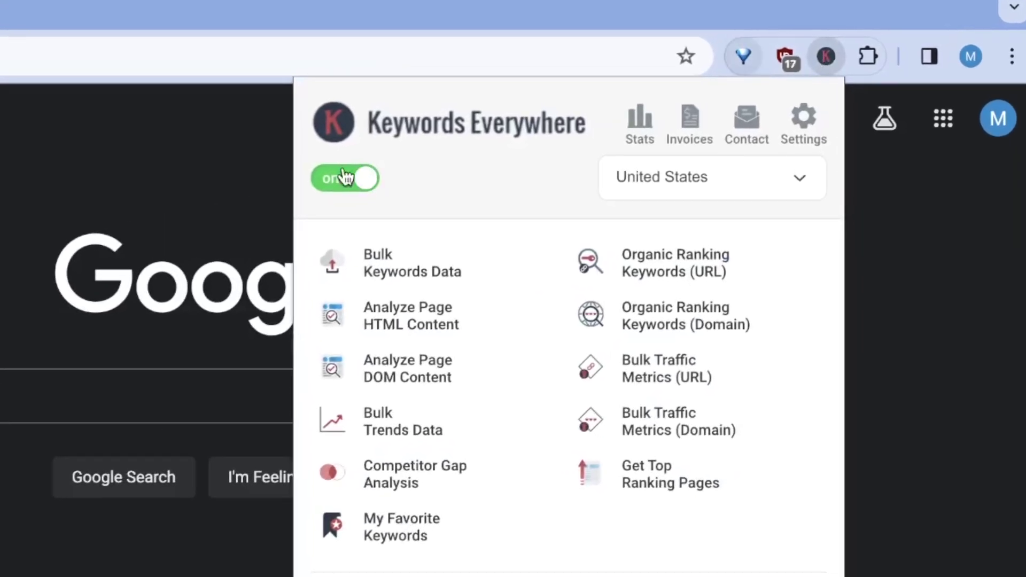
left_click(51, 389)
left_click(51, 388)
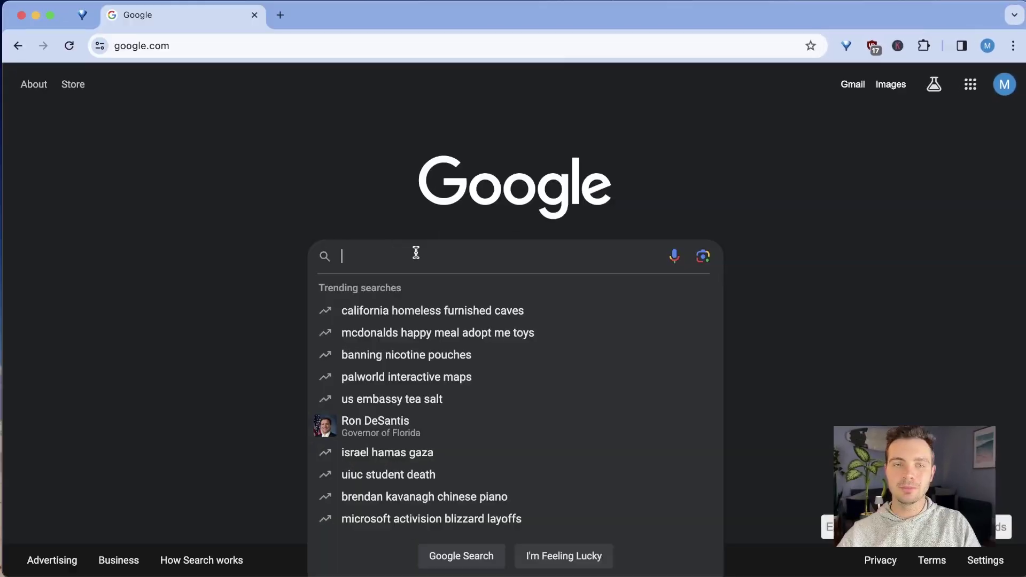
- Run the 'keyword tool' search and highlight its 8,100/mo volume, $1.48 CPC and 0.17 competition
key("Return")
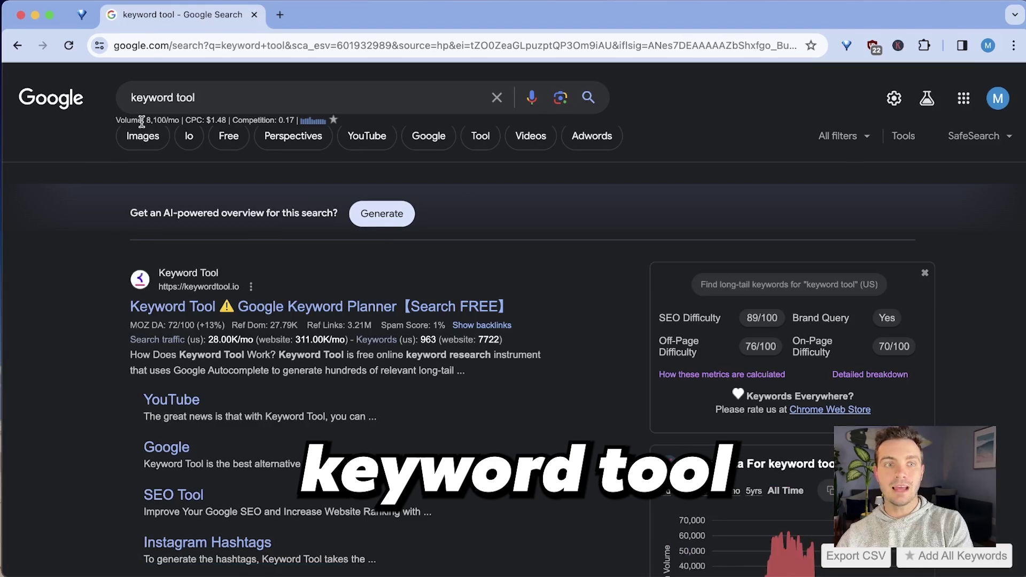
left_click_drag(114, 120, 318, 125)
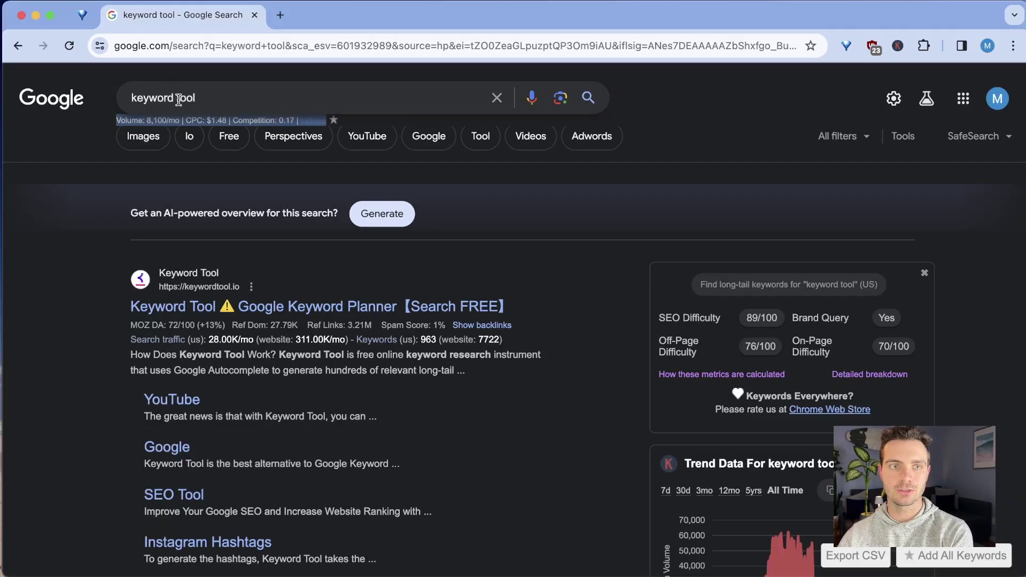
left_click(176, 80)
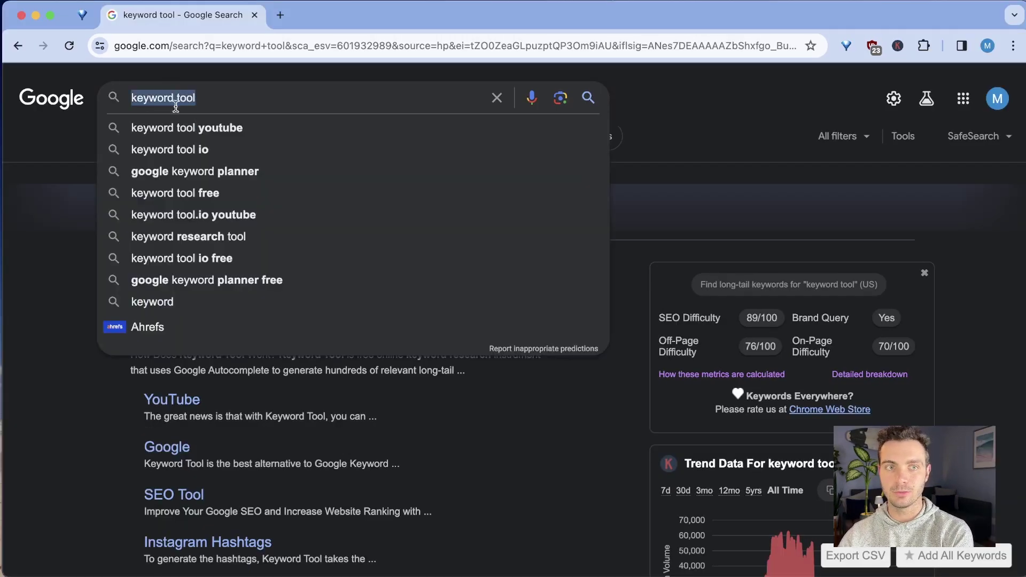
key("Escape")
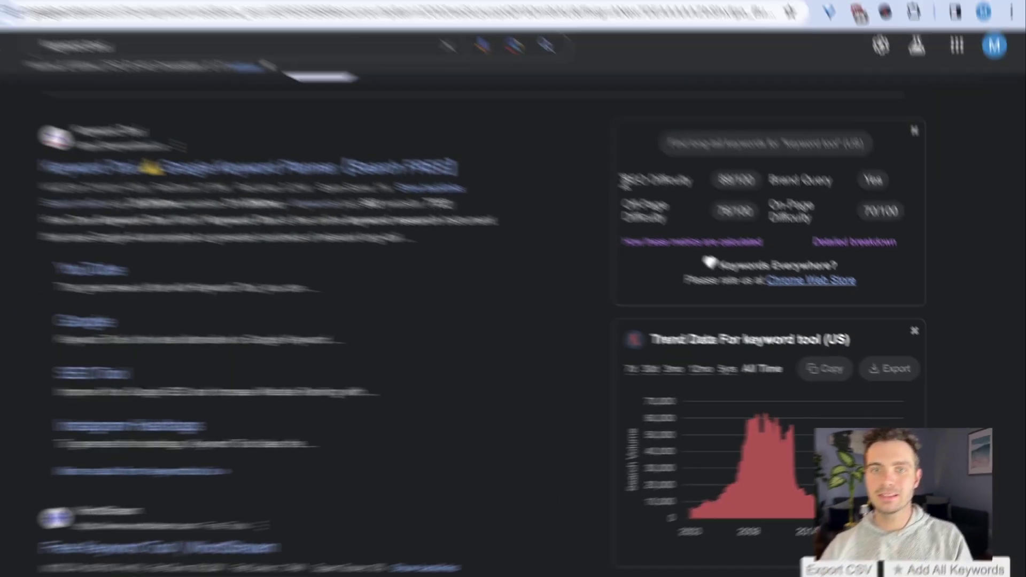
left_click_drag(537, 103, 573, 90)
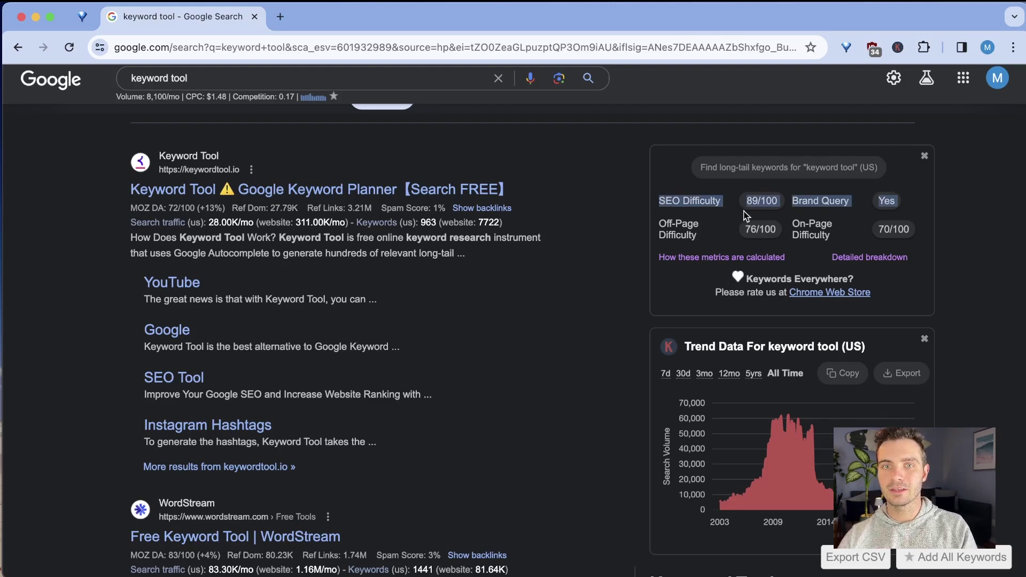
left_click(792, 199)
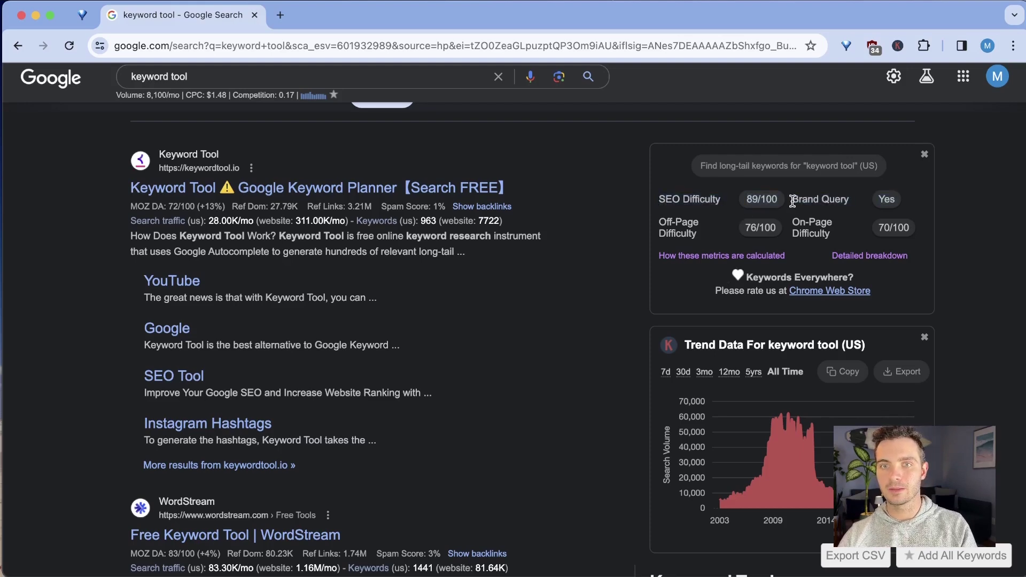
left_click_drag(683, 231, 714, 245)
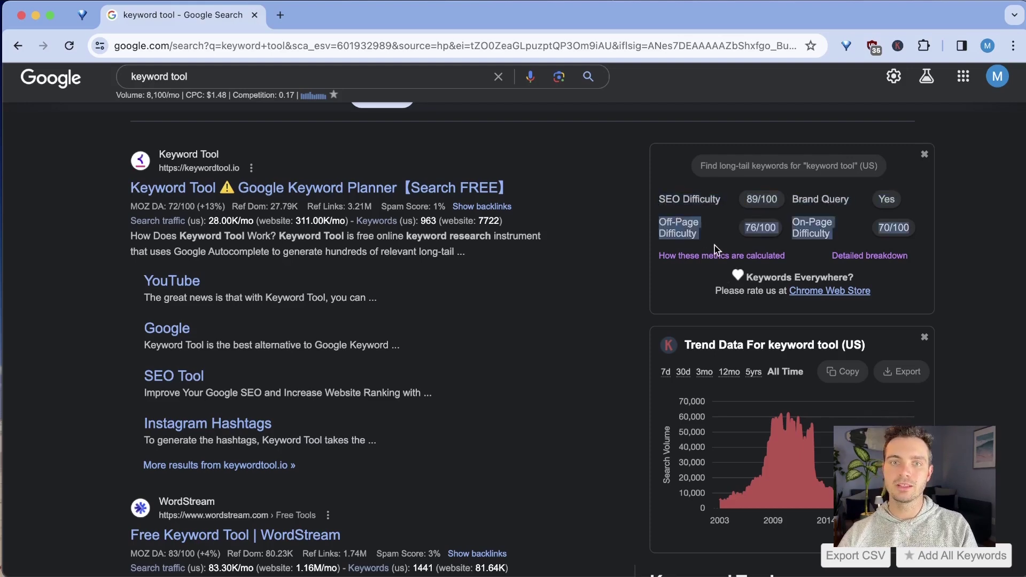
left_click(815, 238)
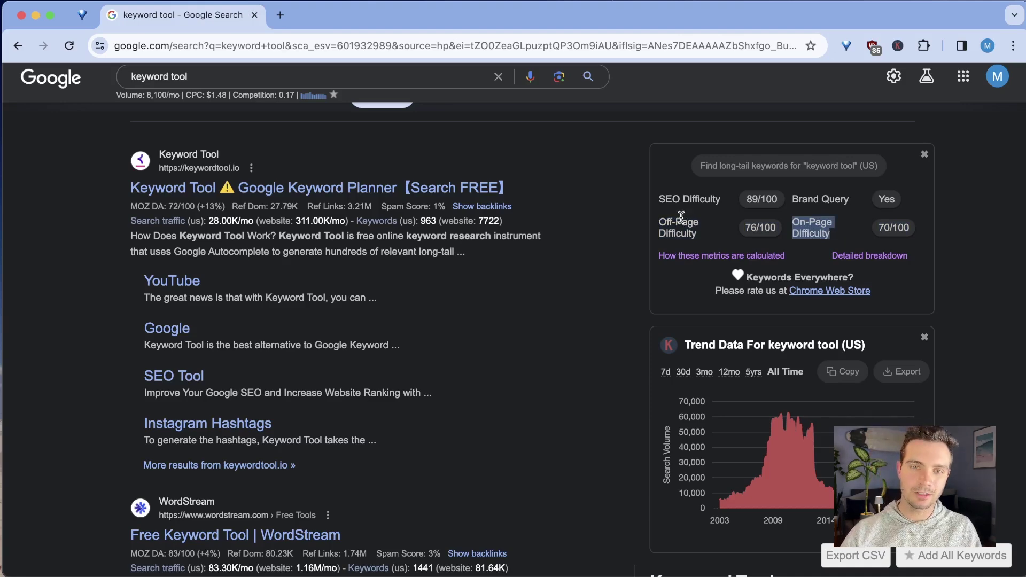
left_click_drag(660, 202, 743, 208)
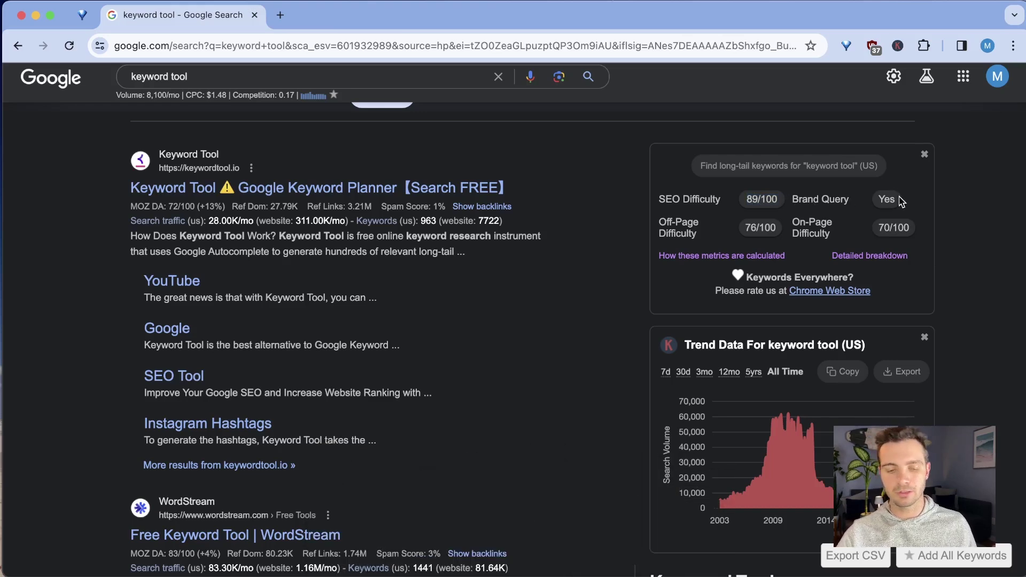
mouse_move(902, 201)
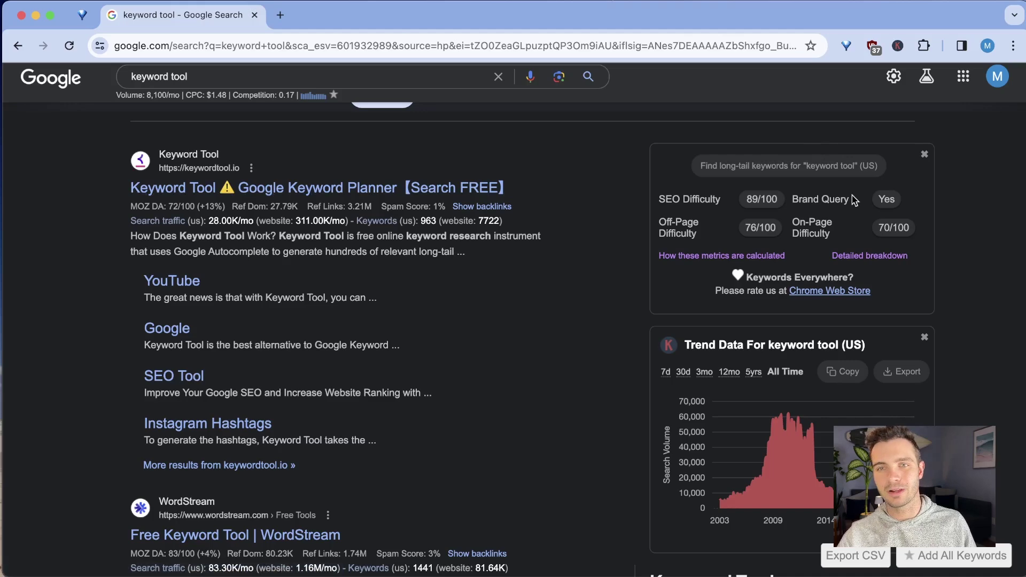
scroll(179, 181, "down", 5)
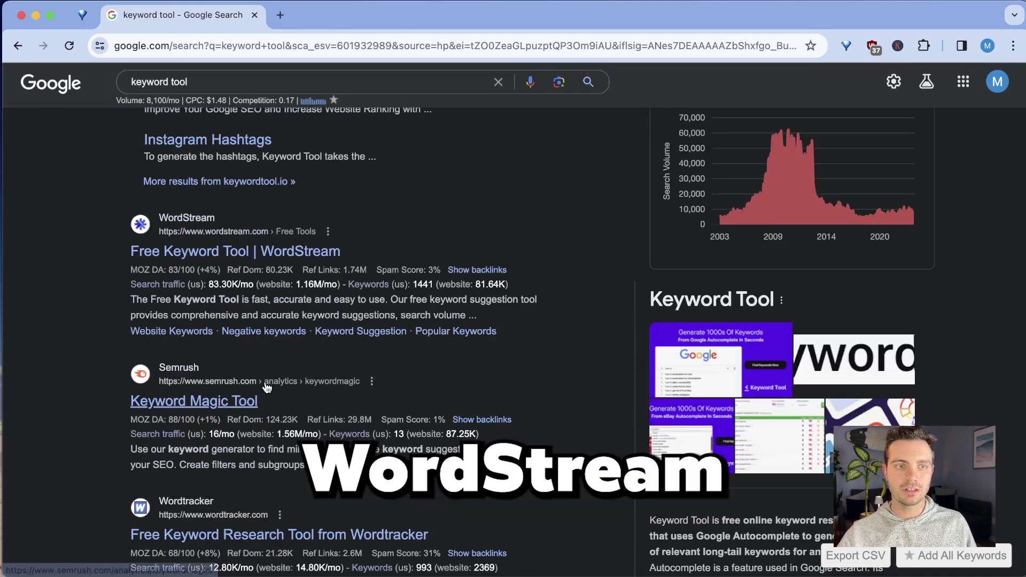
scroll(447, 382, "up", 5)
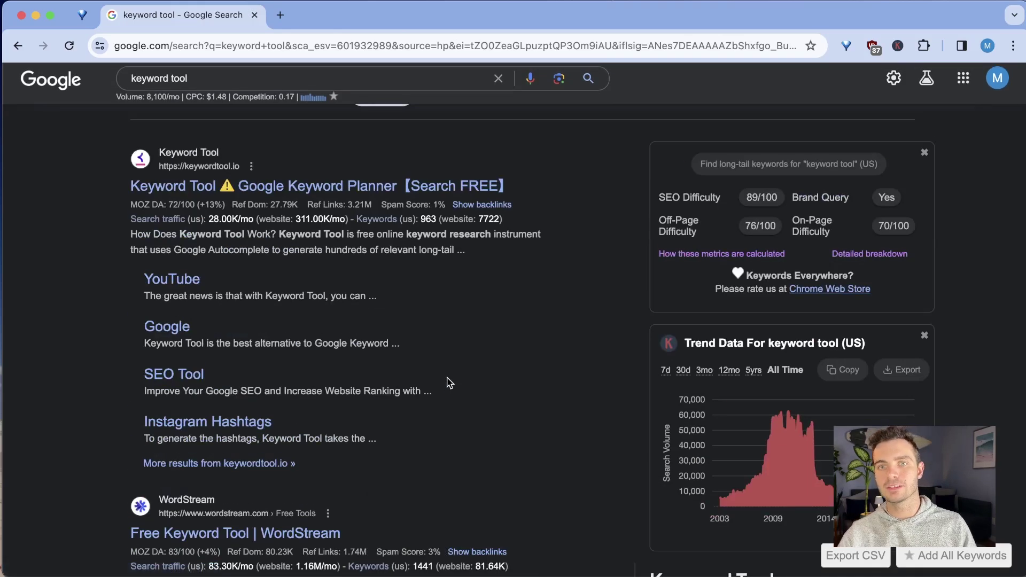
scroll(711, 367, "up", 3)
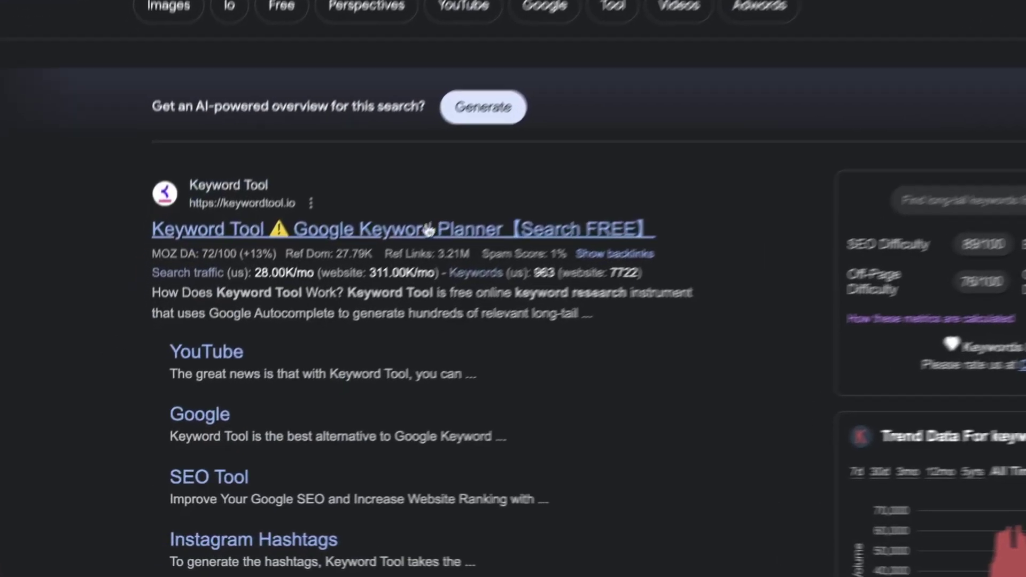
scroll(429, 231, "down", 10)
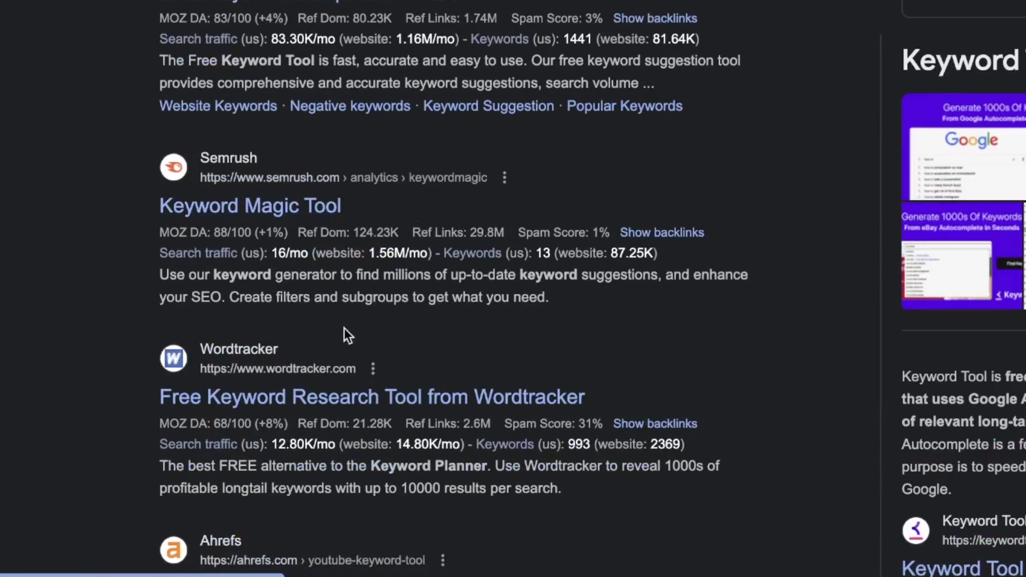
scroll(344, 338, "down", 5)
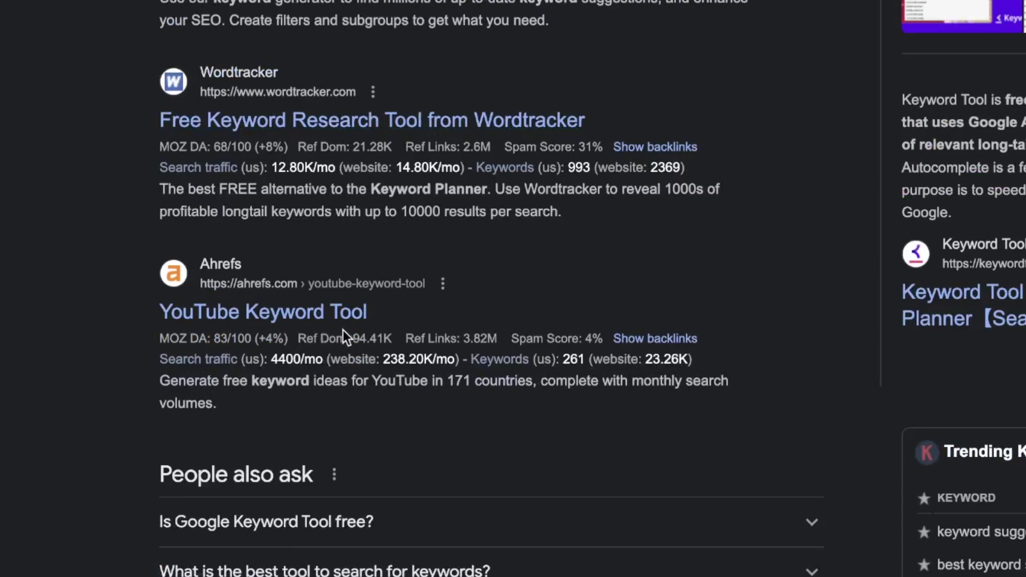
mouse_move(346, 330)
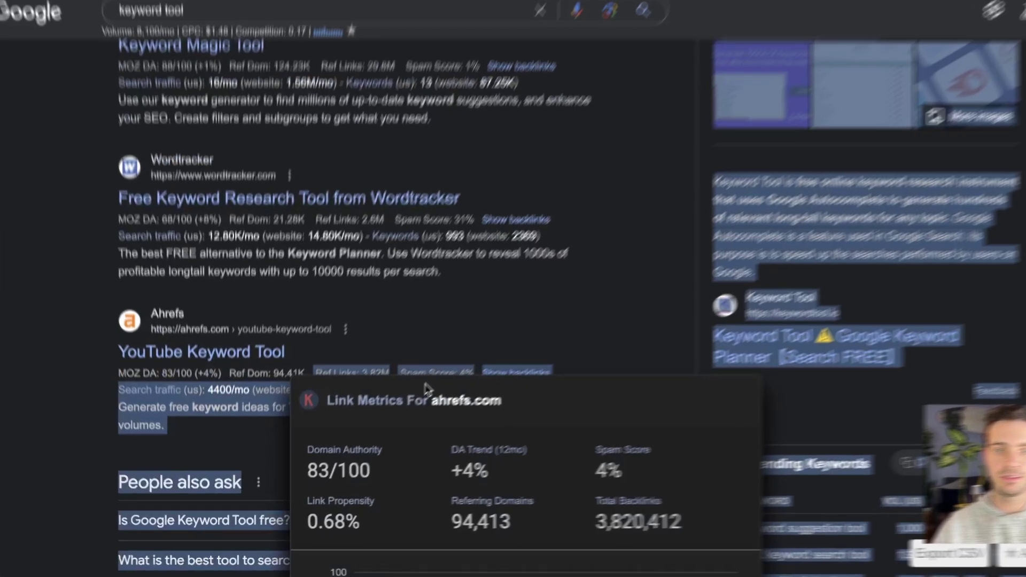
left_click_drag(301, 398, 359, 398)
mouse_move(247, 404)
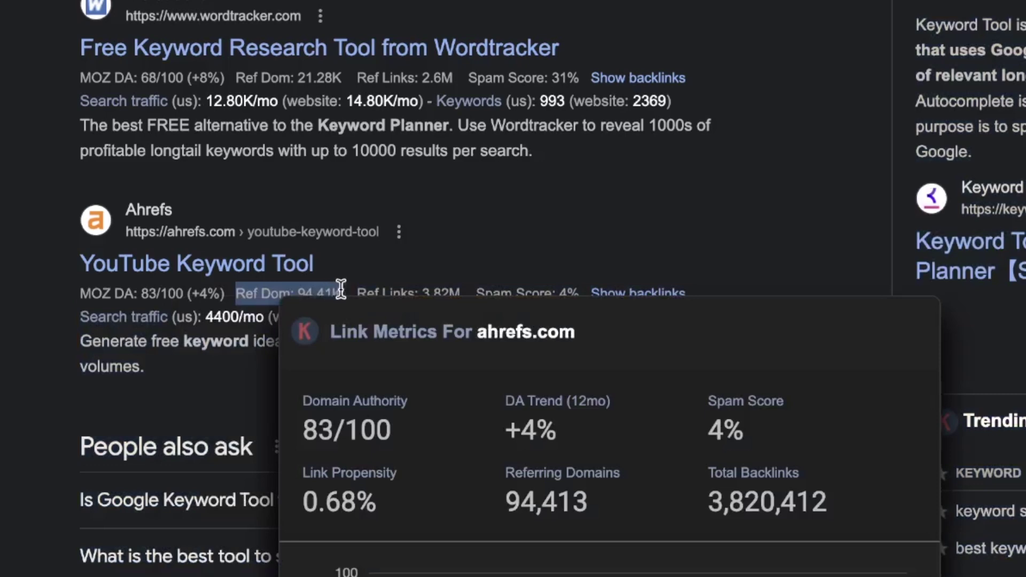
mouse_move(465, 294)
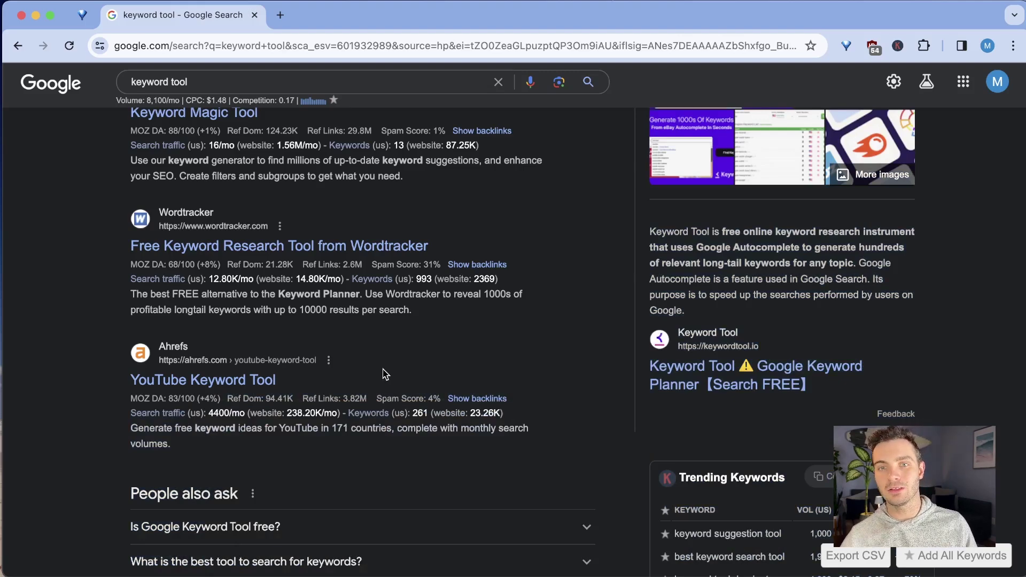
scroll(385, 374, "up", 15)
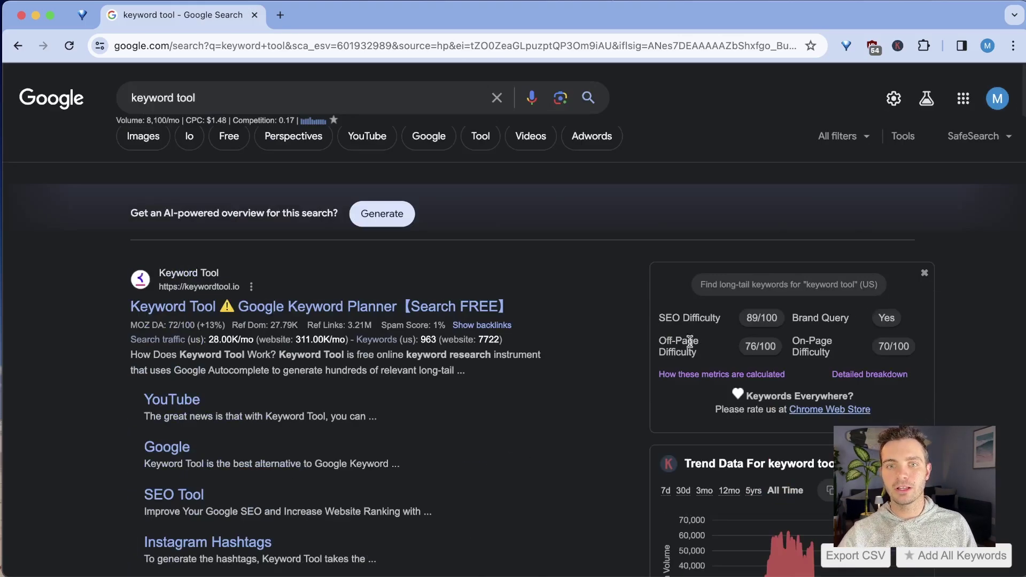
- Highlight the Off-Page Difficulty score 76/100 and the On-Page Difficulty label
left_click_drag(808, 351, 786, 357)
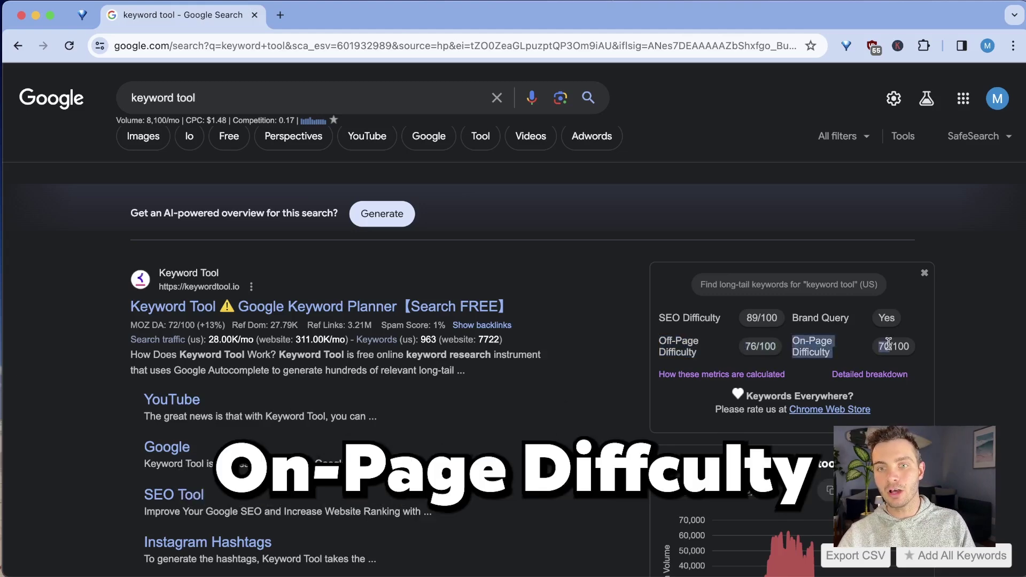
left_click_drag(799, 343, 847, 356)
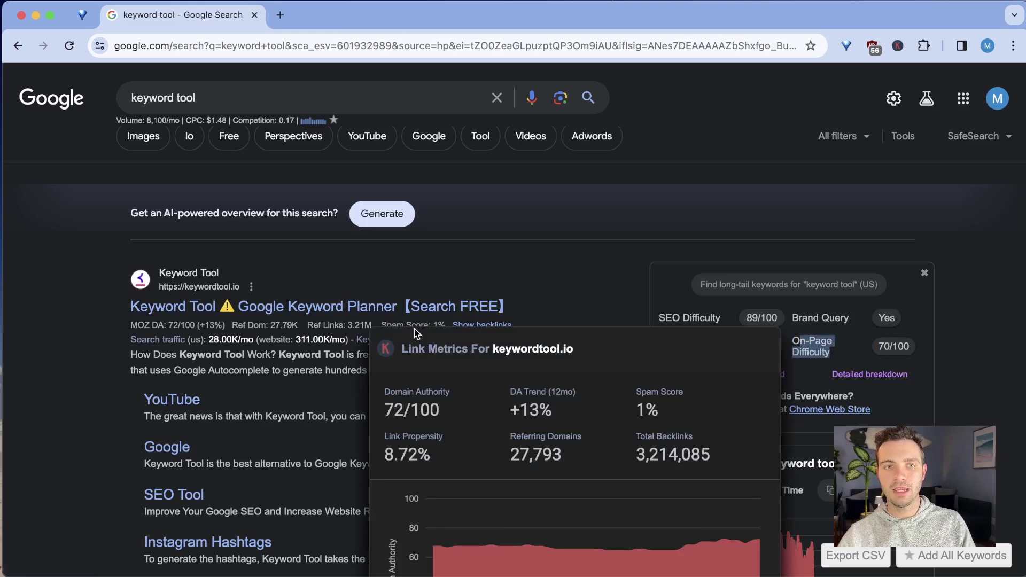
scroll(408, 321, "down", 10)
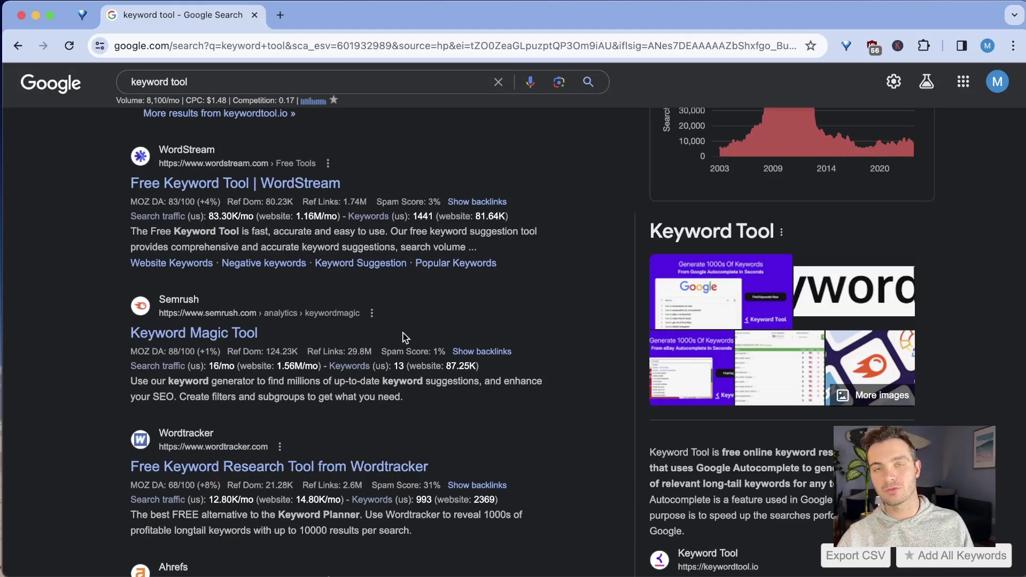
scroll(404, 337, "up", 10)
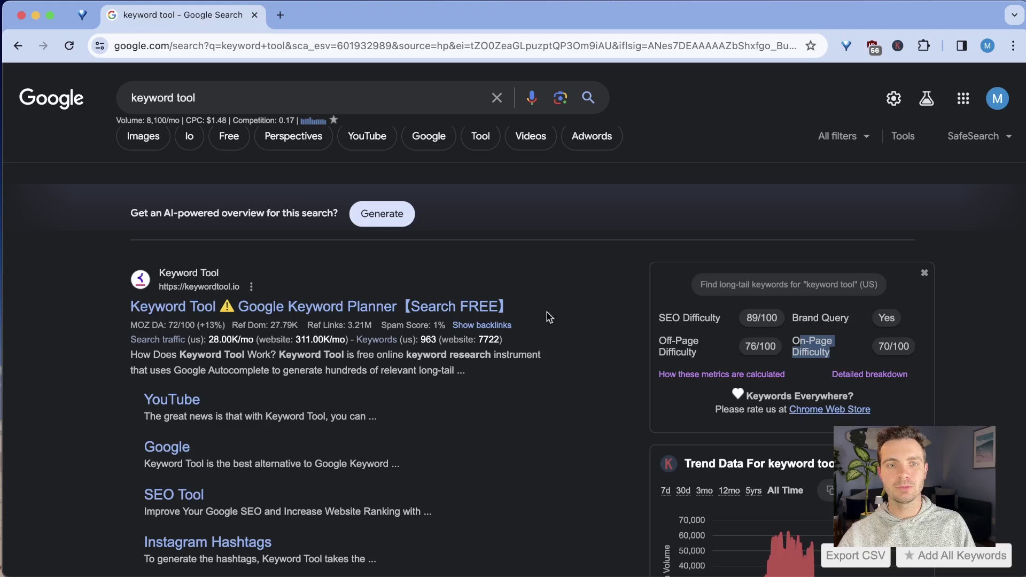
- Mark the On-Page Difficulty score 70/100 and scroll down to the trend chart
triple_click(200, 102)
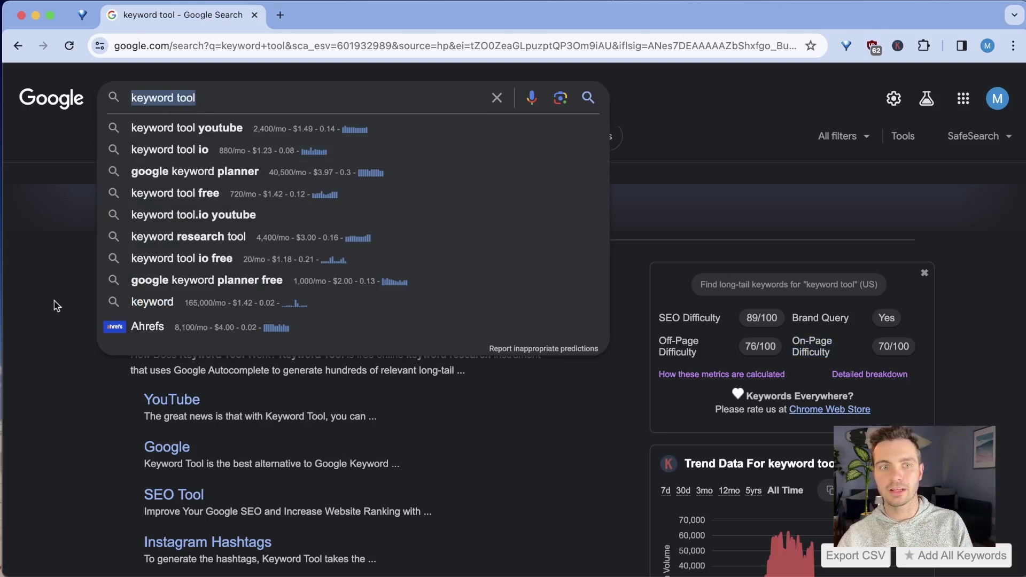
left_click(42, 351)
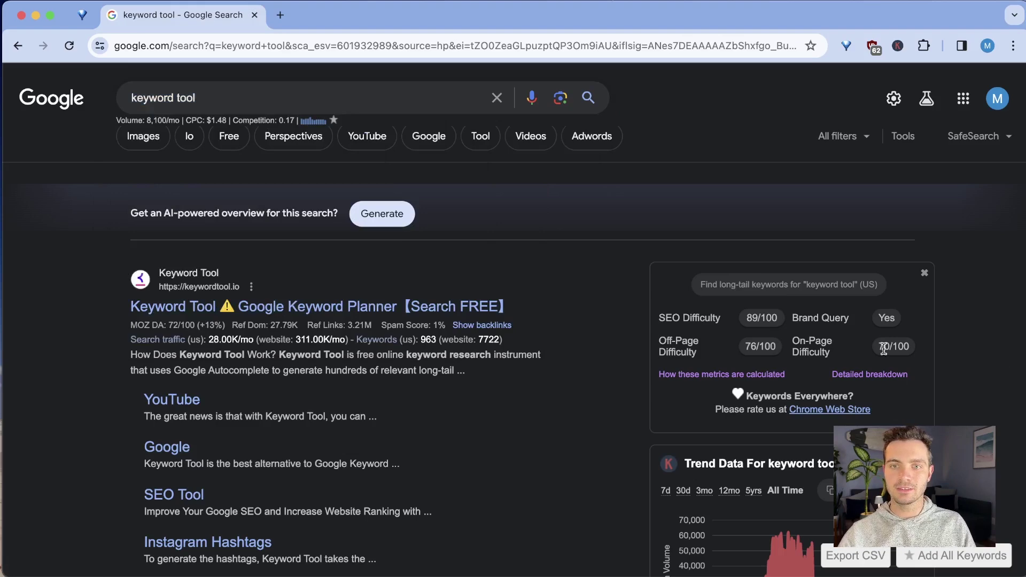
left_click_drag(878, 351, 926, 344)
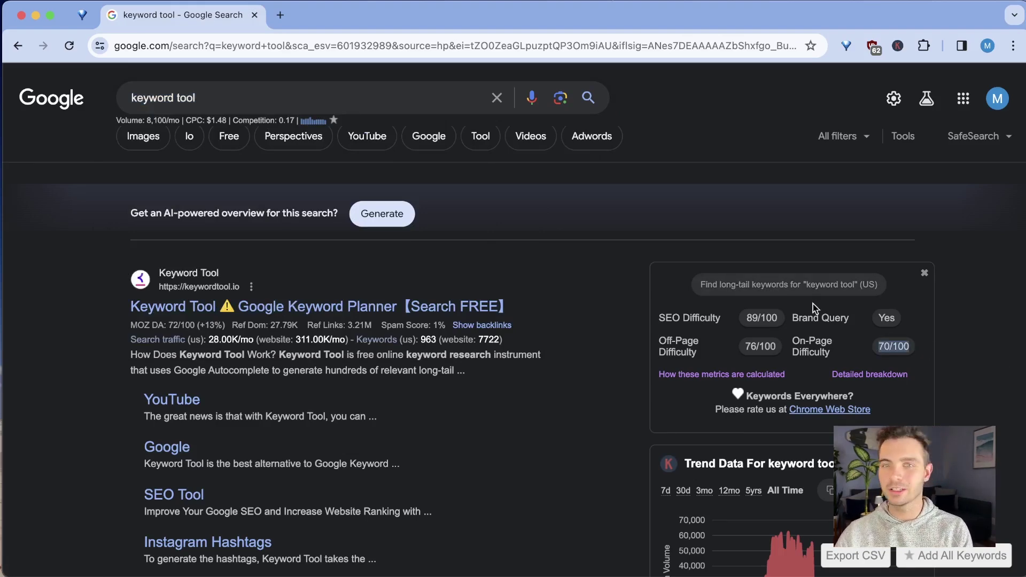
scroll(813, 309, "down", 3)
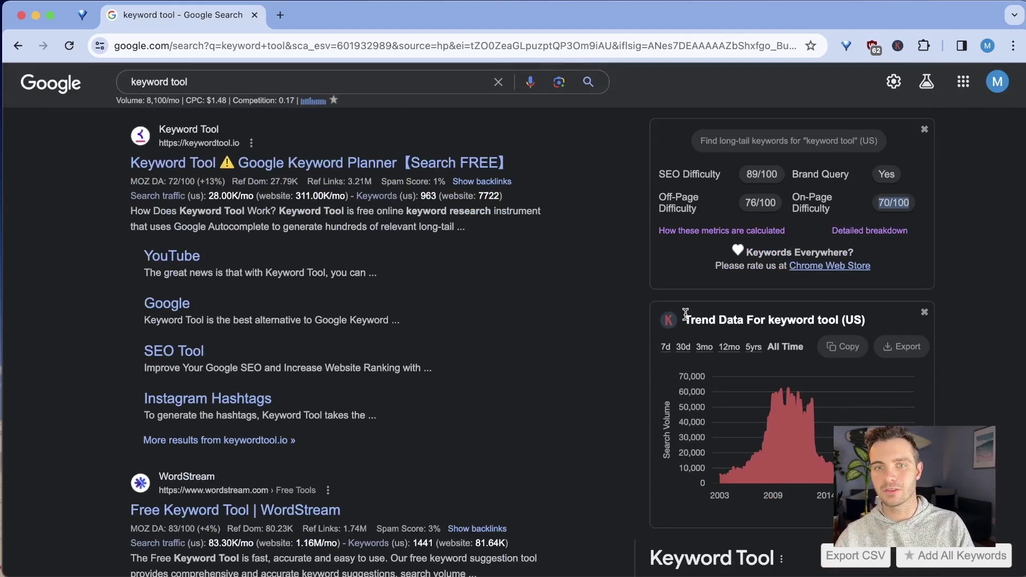
- Mark the Trend Data title, then the Trending Keywords volume and competition for keyword suggestion tool
triple_click(685, 319)
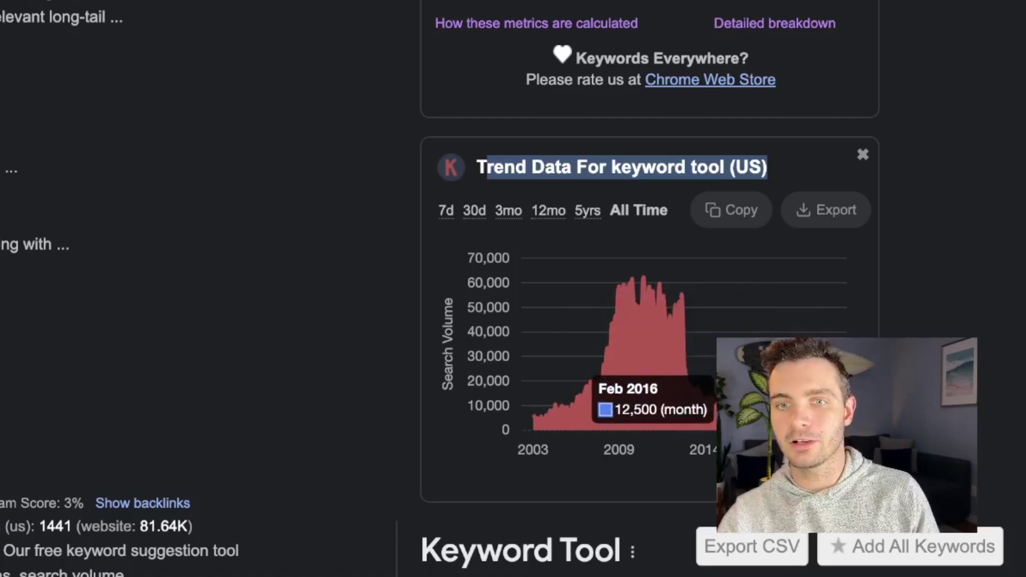
scroll(623, 218, "down", 10)
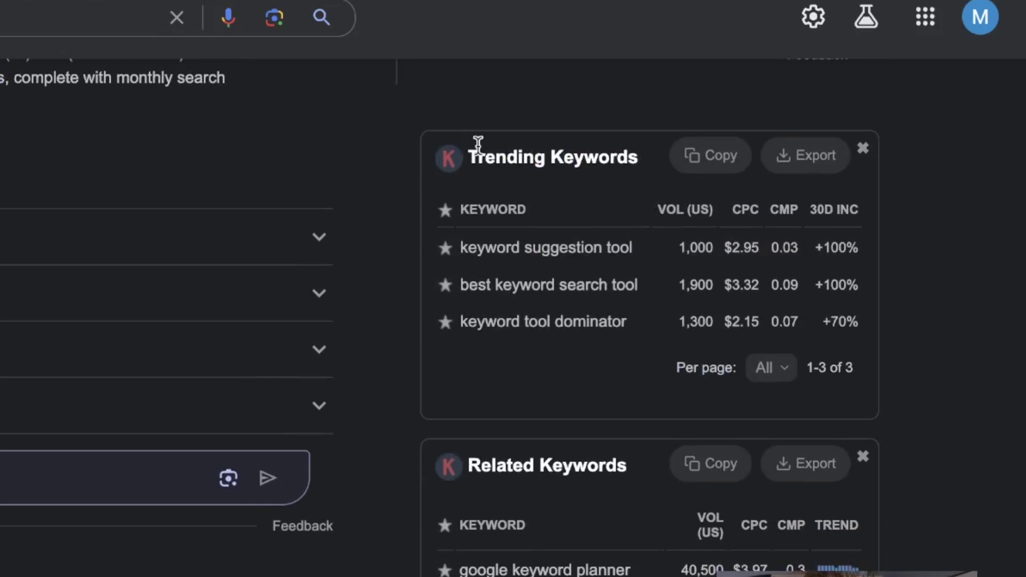
left_click_drag(479, 143, 644, 163)
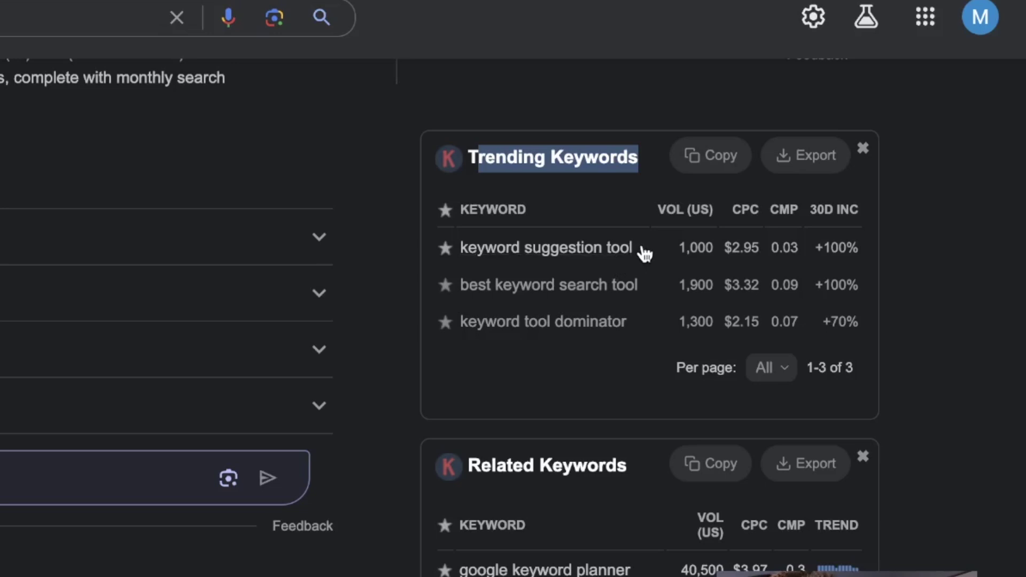
left_click_drag(678, 250, 732, 247)
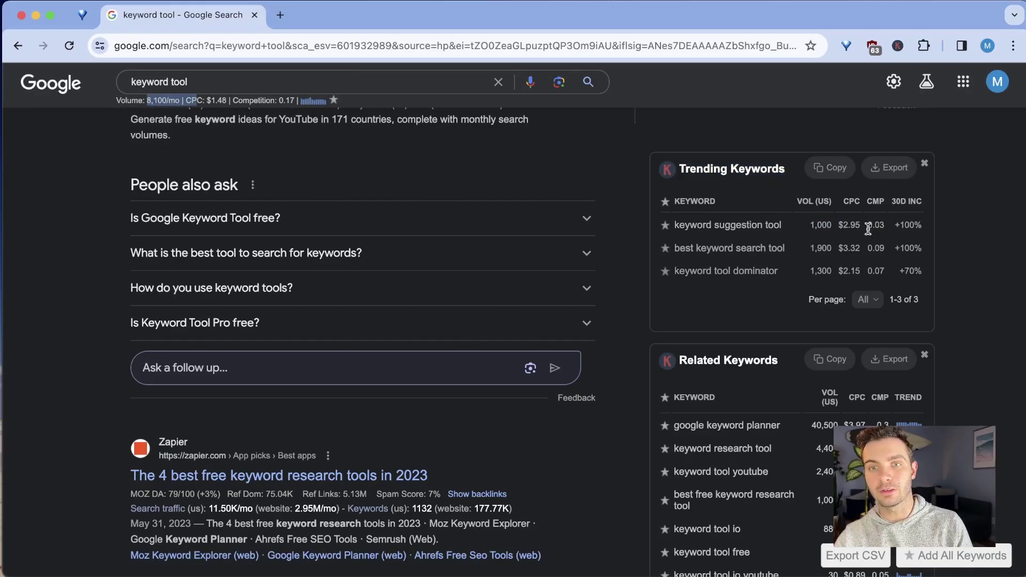
left_click_drag(868, 225, 877, 224)
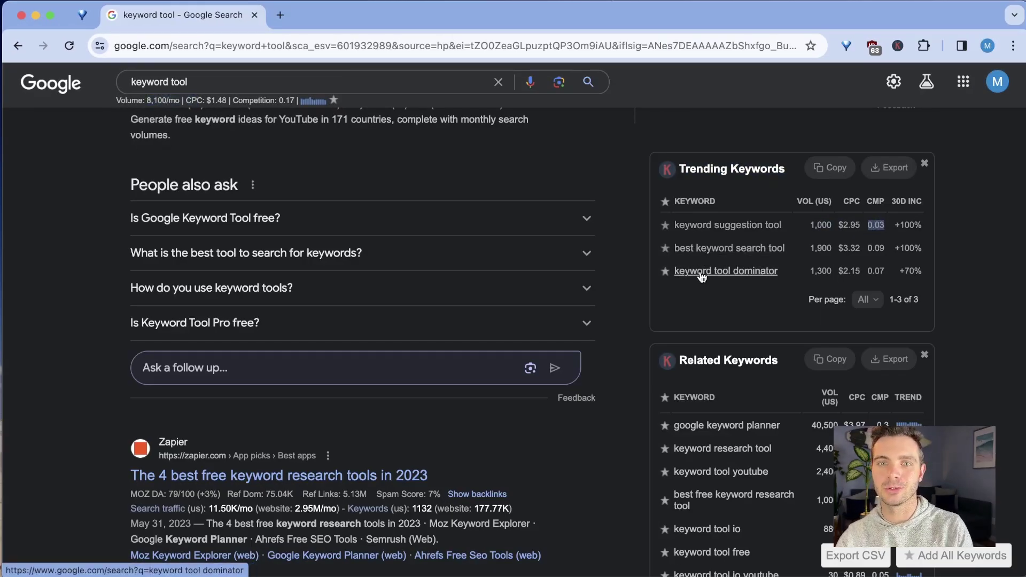
- Scroll past Related Keywords to the People Also Search For list (semrush 90,500, ubersuggest 33,100)
scroll(704, 277, "down", 3)
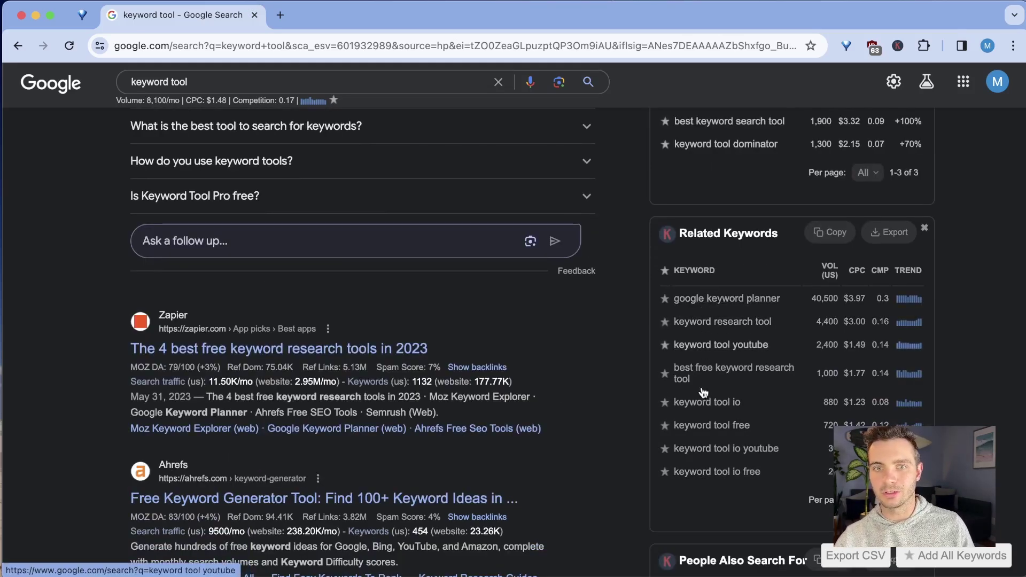
scroll(764, 332, "down", 5)
scroll(855, 332, "up", 2)
scroll(853, 194, "up", 1)
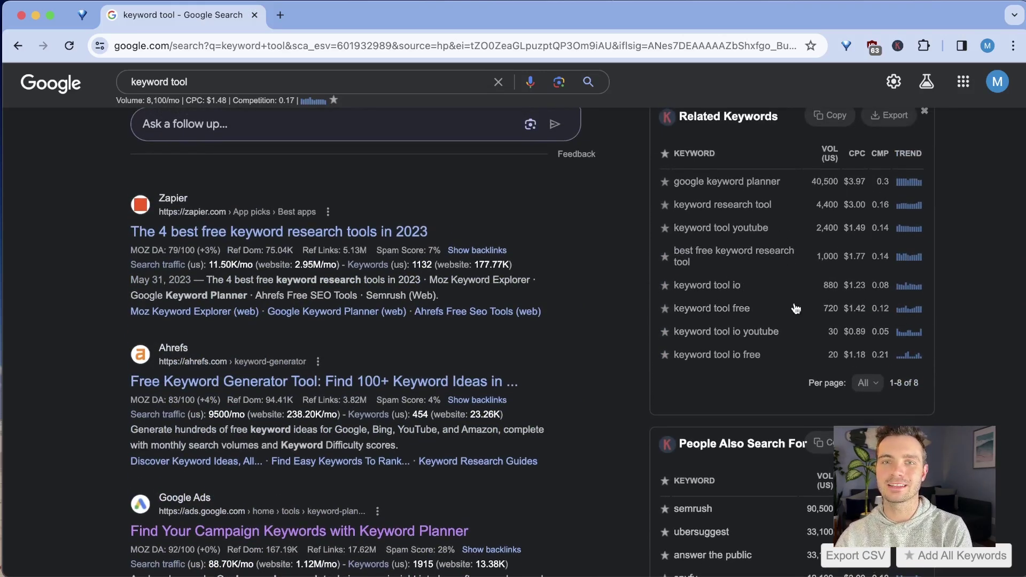
scroll(774, 274, "down", 5)
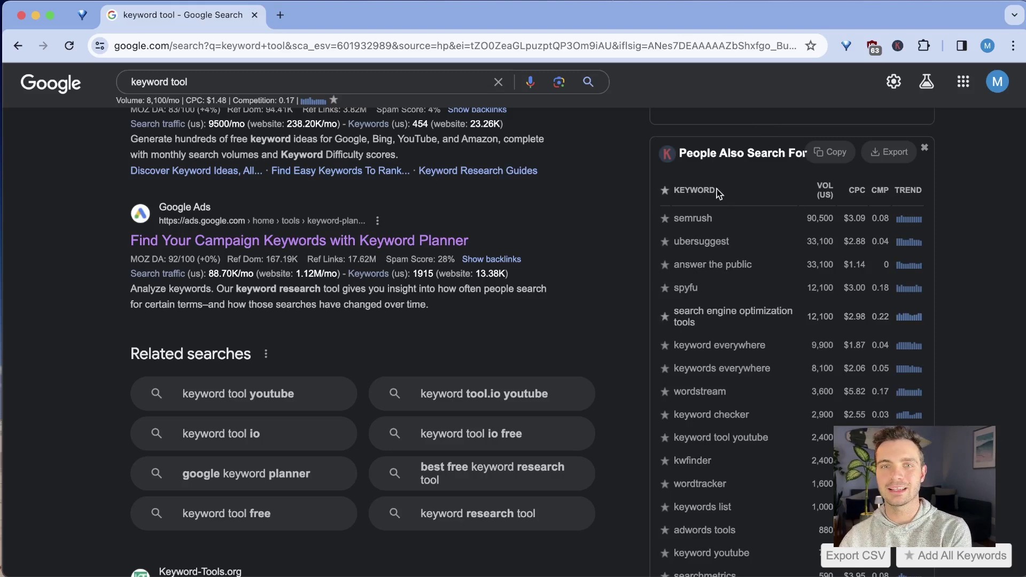
- Mark the People Also Search For title and preview the search suggestions' volume data
left_click_drag(678, 156, 797, 155)
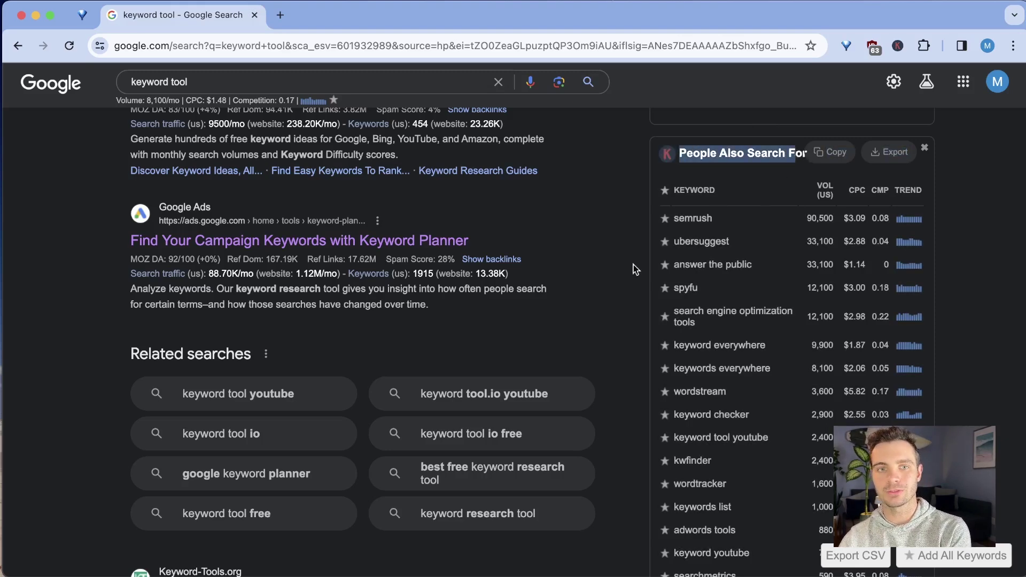
scroll(525, 250, "down", 2)
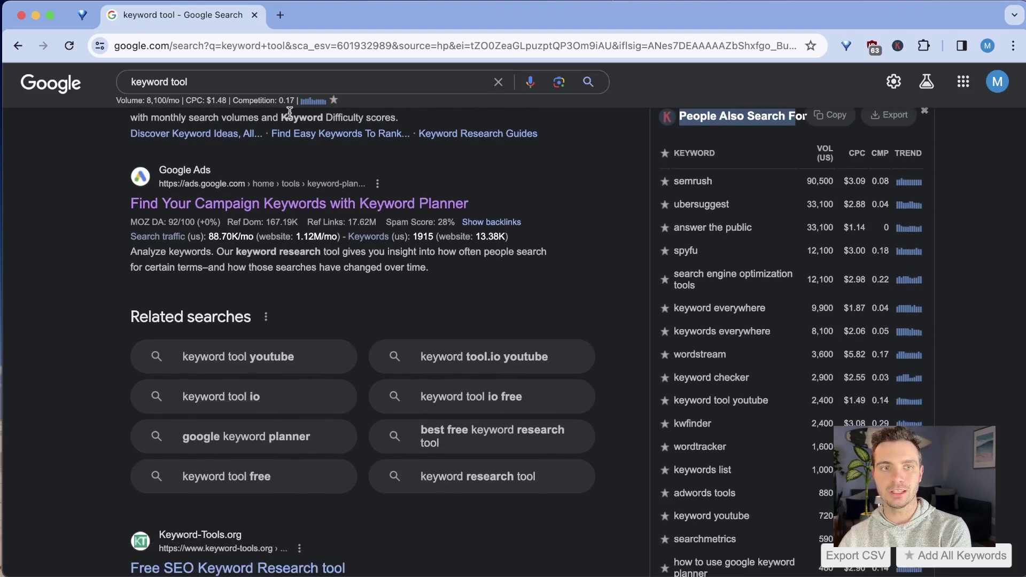
left_click(245, 82)
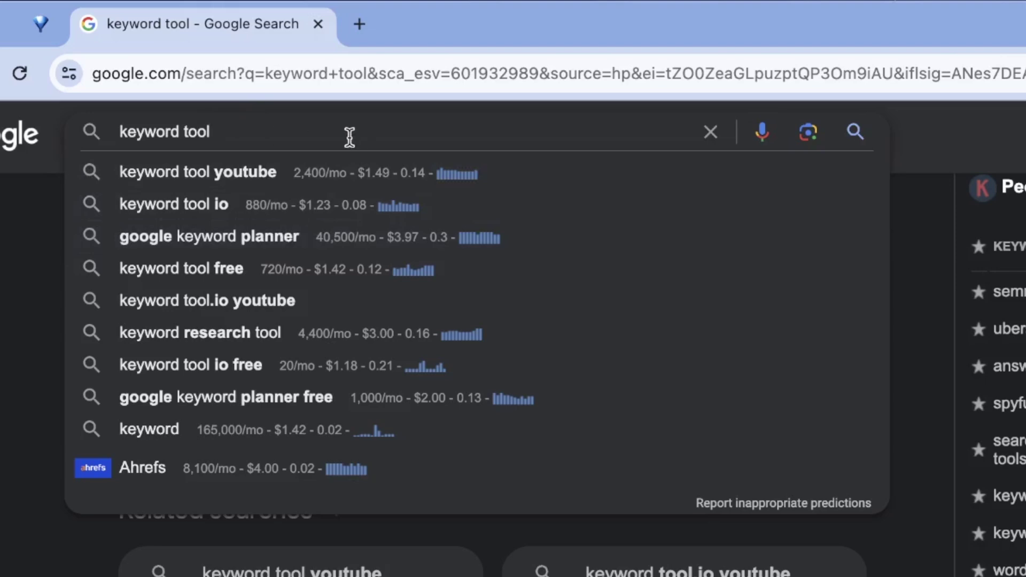
left_click(897, 234)
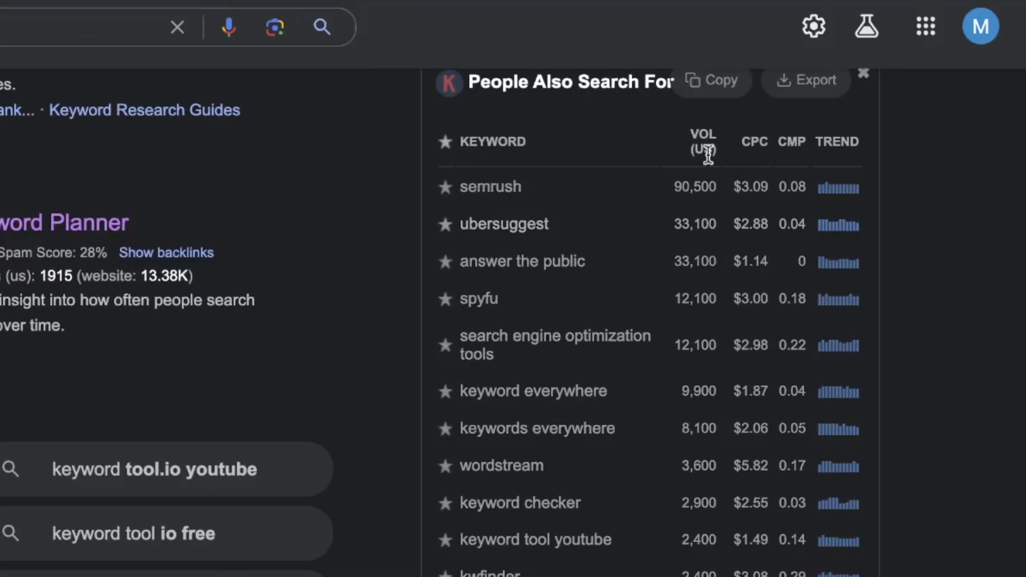
- Highlight the People Also Search For volumes and semrush, then return to the top difficulty metrics
scroll(615, 204, "up", 1)
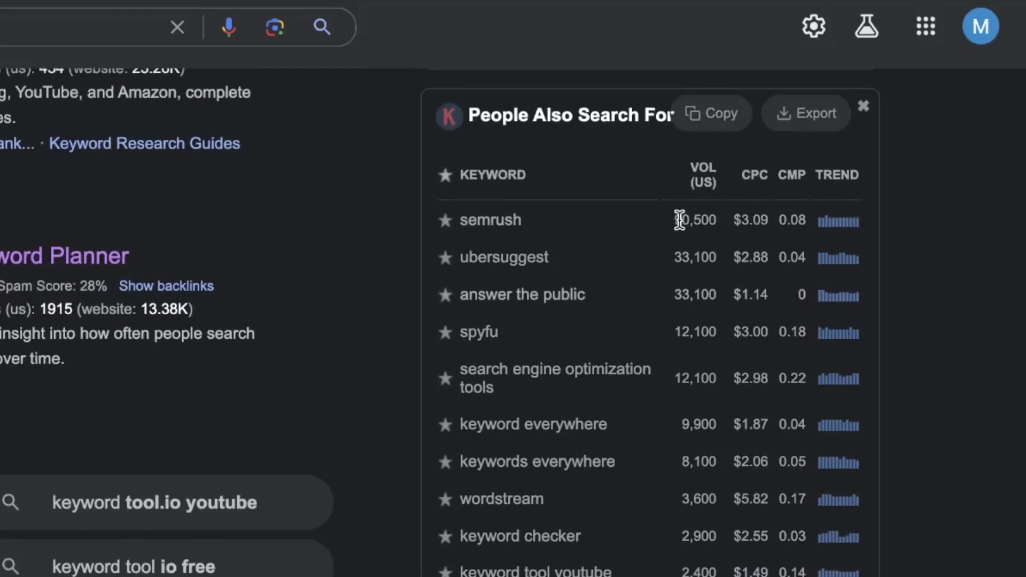
left_click_drag(675, 220, 834, 575)
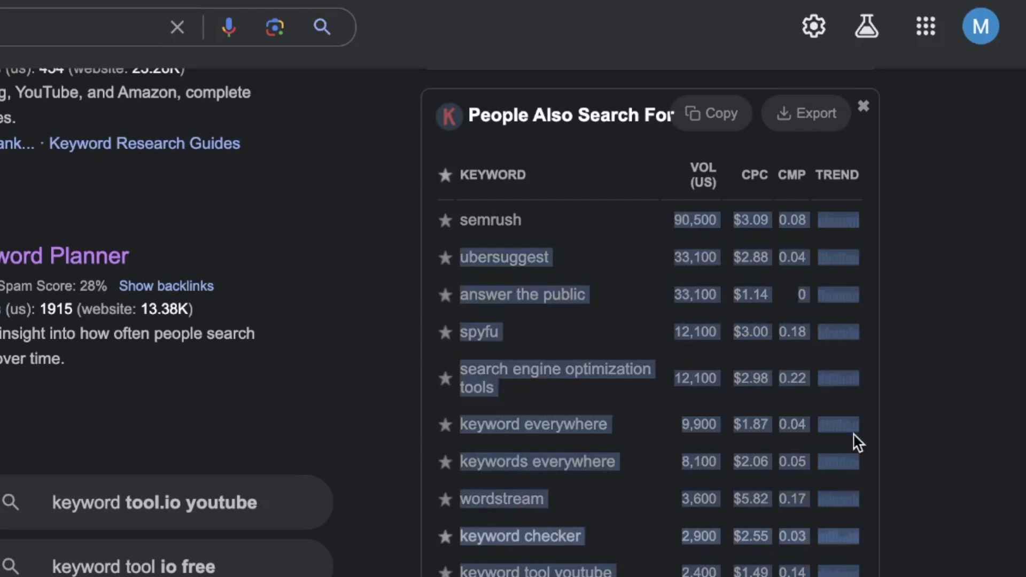
left_click(1008, 314)
left_click_drag(459, 229, 538, 223)
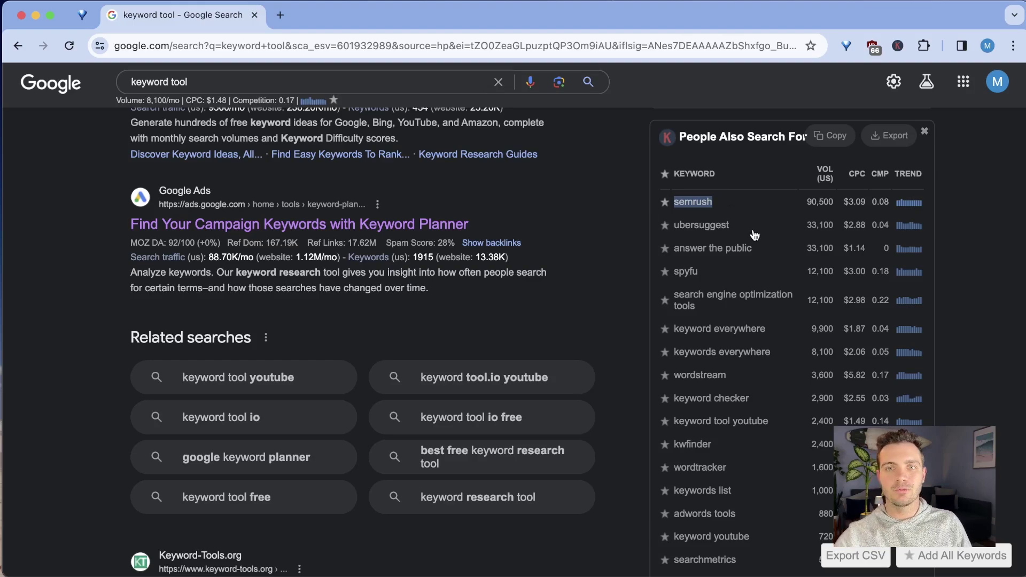
left_click(983, 216)
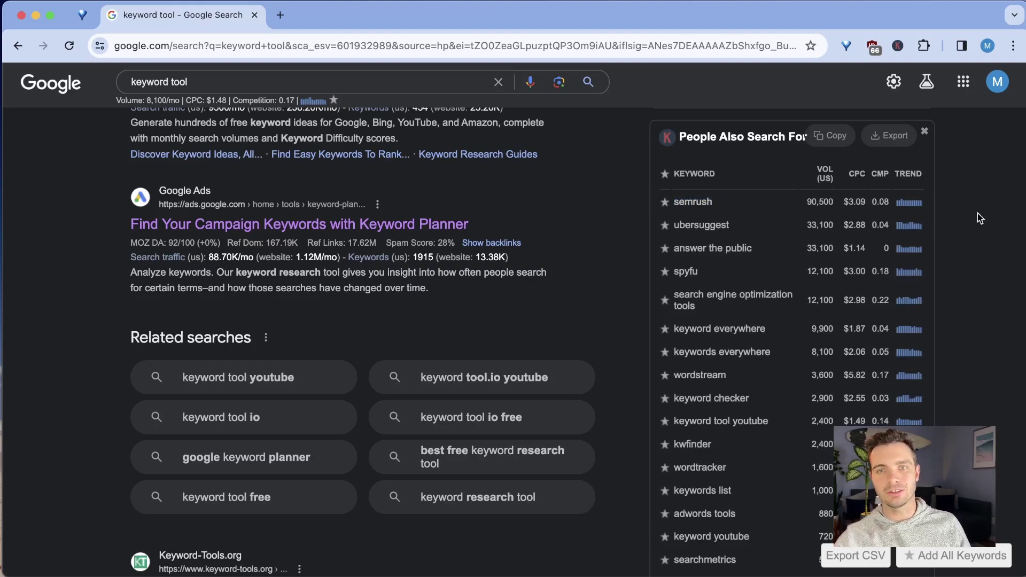
scroll(969, 213, "up", 15)
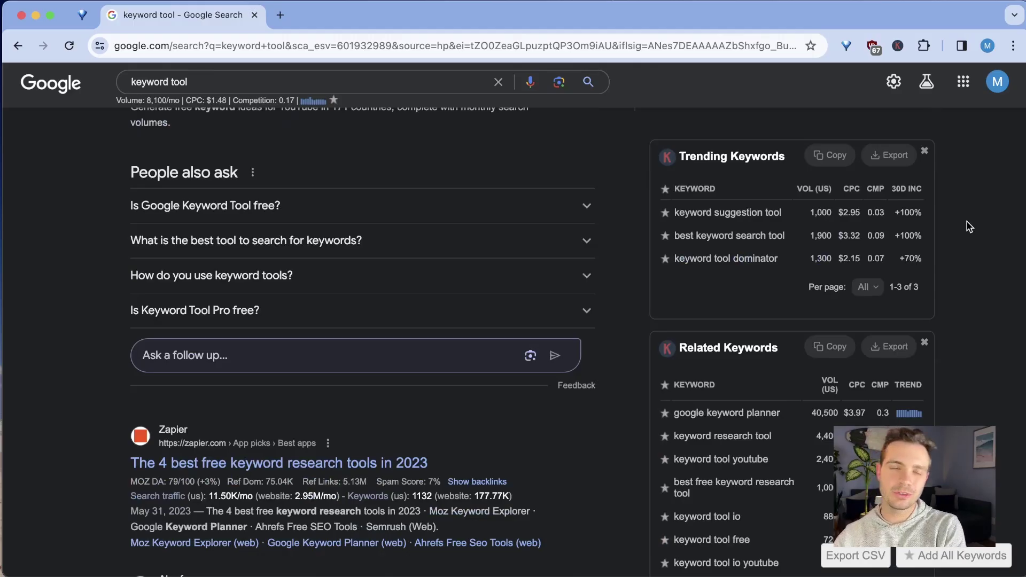
scroll(968, 231, "up", 15)
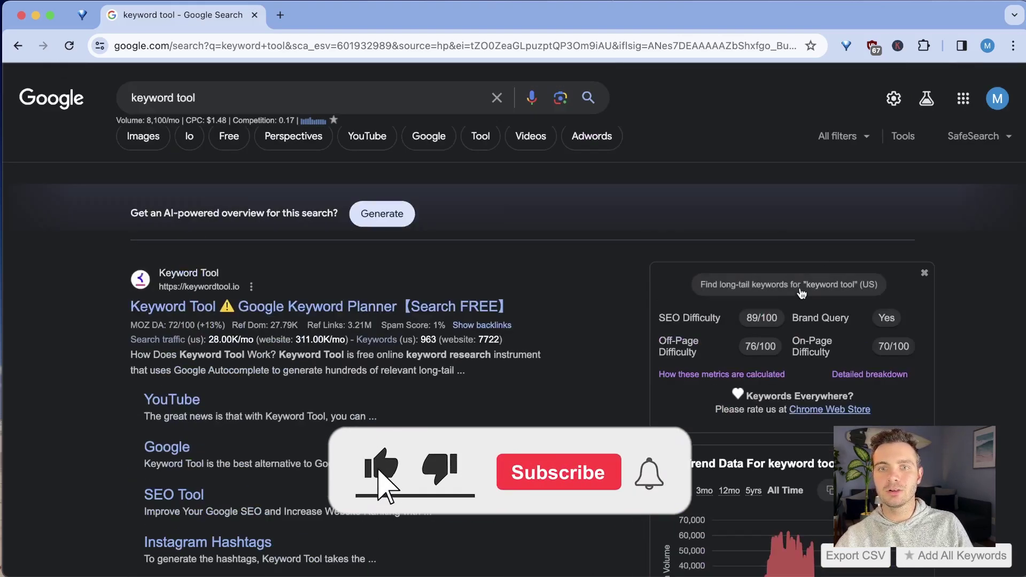
- Open the long-tail keyword finder for 'keyword tool' and highlight its '257 keywords found' heading
left_click(773, 289)
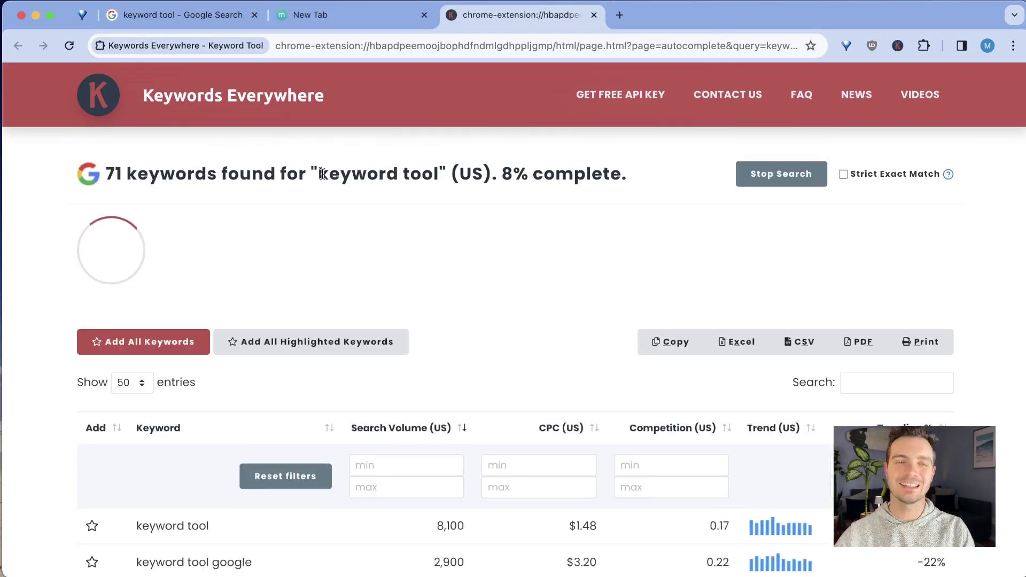
left_click_drag(107, 174, 442, 180)
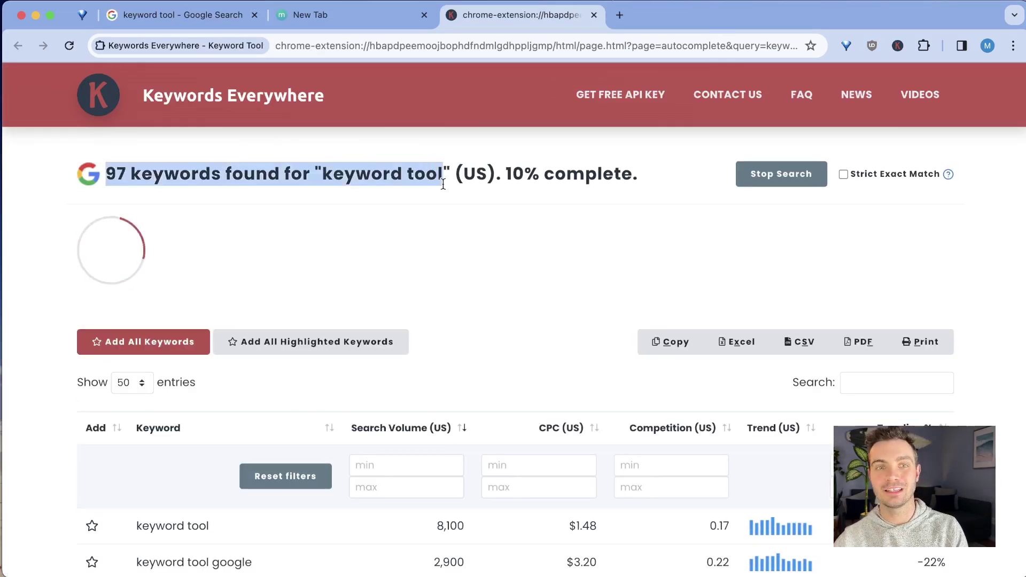
scroll(417, 200, "down", 1)
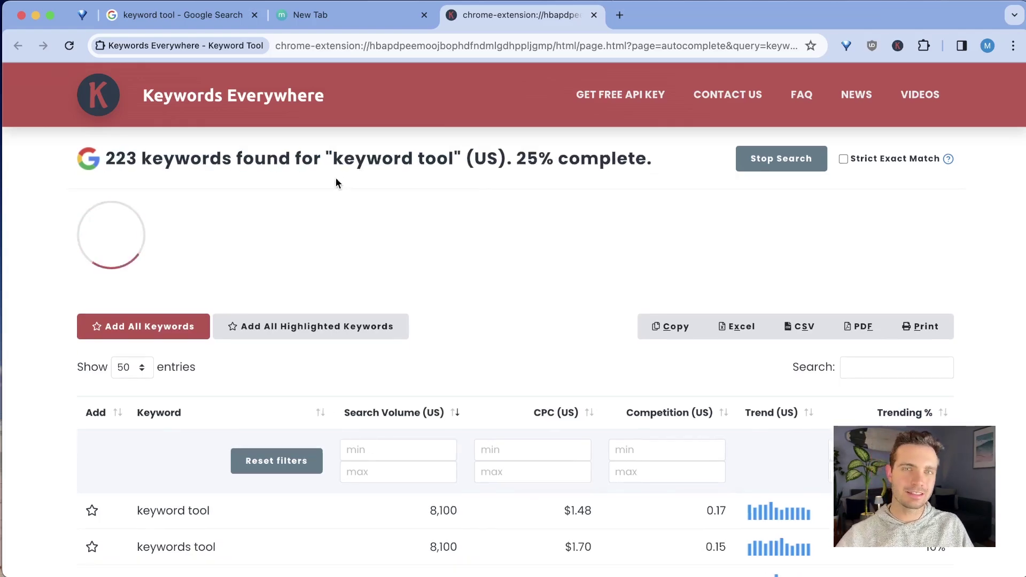
triple_click(329, 159)
scroll(417, 181, "down", 5)
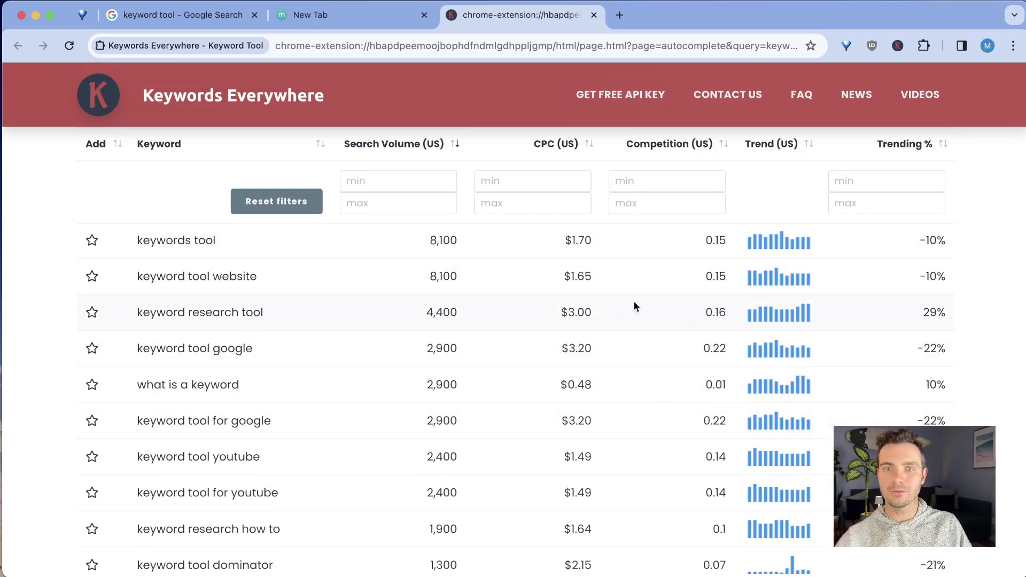
scroll(221, 199, "up", 3)
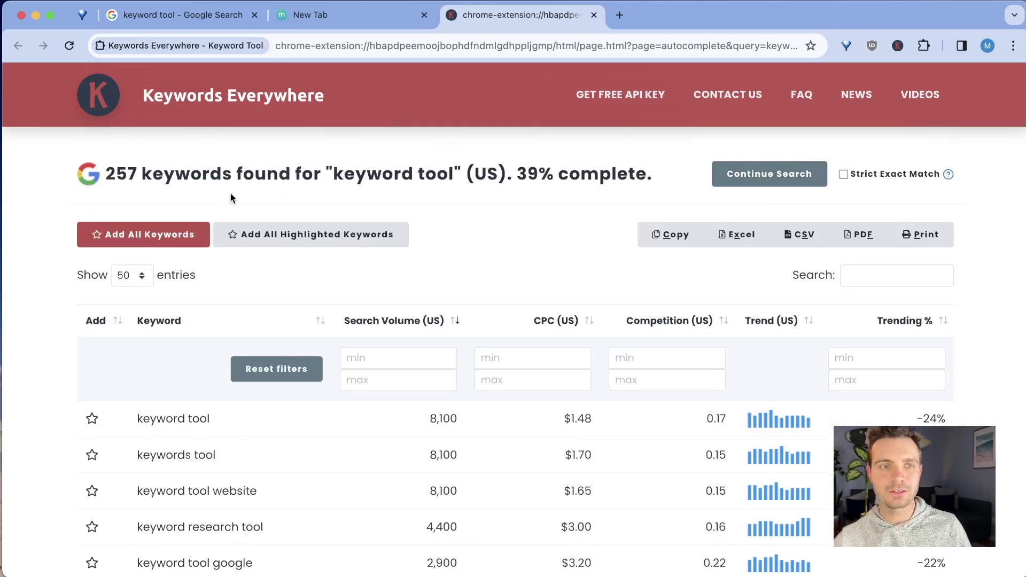
left_click_drag(111, 173, 604, 169)
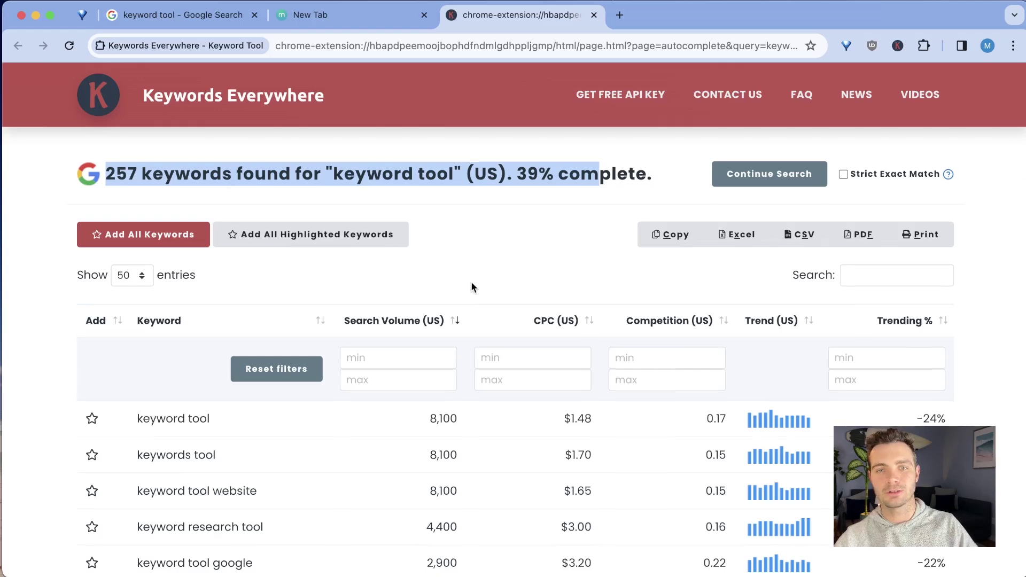
- Toggle the Search Volume and Competition sorts, ending with Search Volume highest first
scroll(427, 286, "down", 1)
left_click(395, 288)
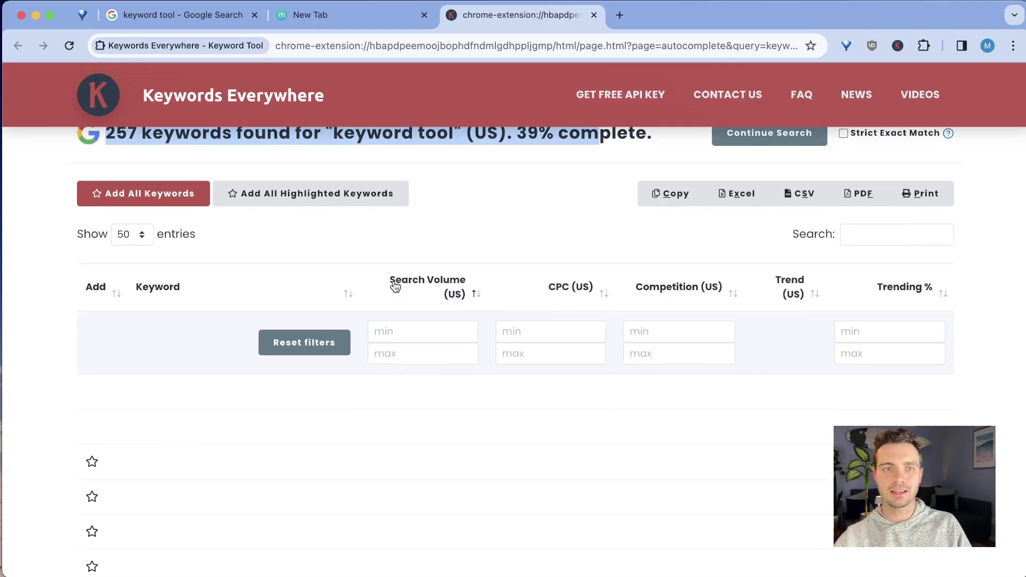
left_click(424, 287)
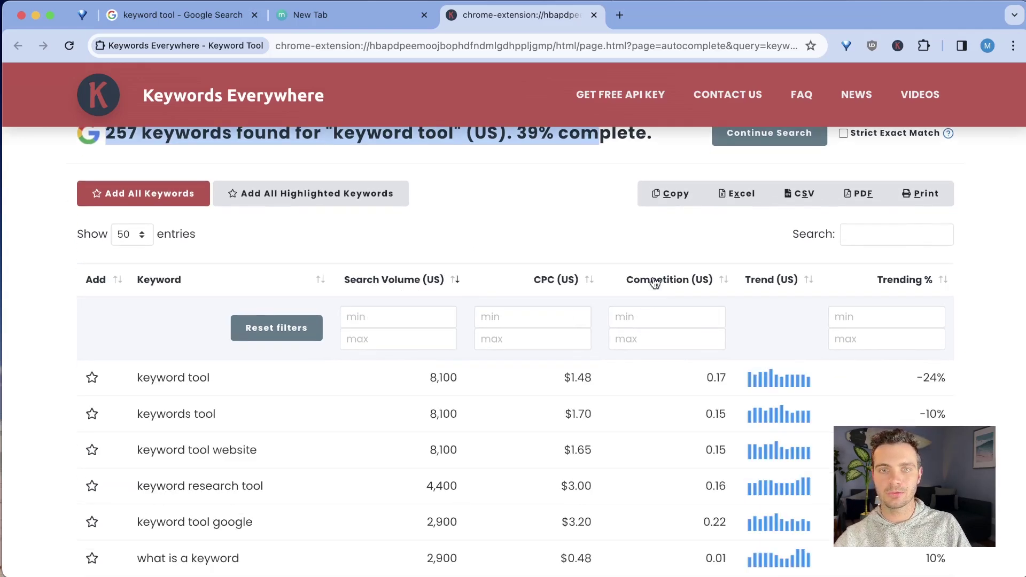
left_click(684, 287)
left_click(407, 288)
scroll(422, 261, "down", 1)
left_click(421, 262)
- Scroll through the volume-sorted table with 8,100-search keywords on top and clear the row highlight
scroll(464, 314, "down", 5)
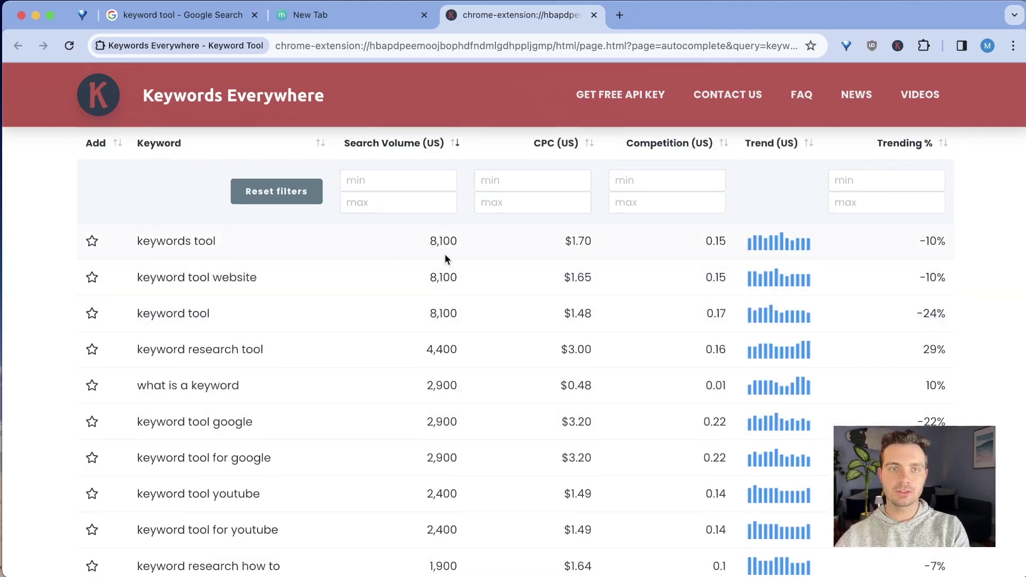
left_click_drag(430, 250, 484, 303)
scroll(492, 321, "down", 10)
scroll(486, 310, "up", 15)
scroll(312, 267, "down", 5)
scroll(293, 394, "up", 3)
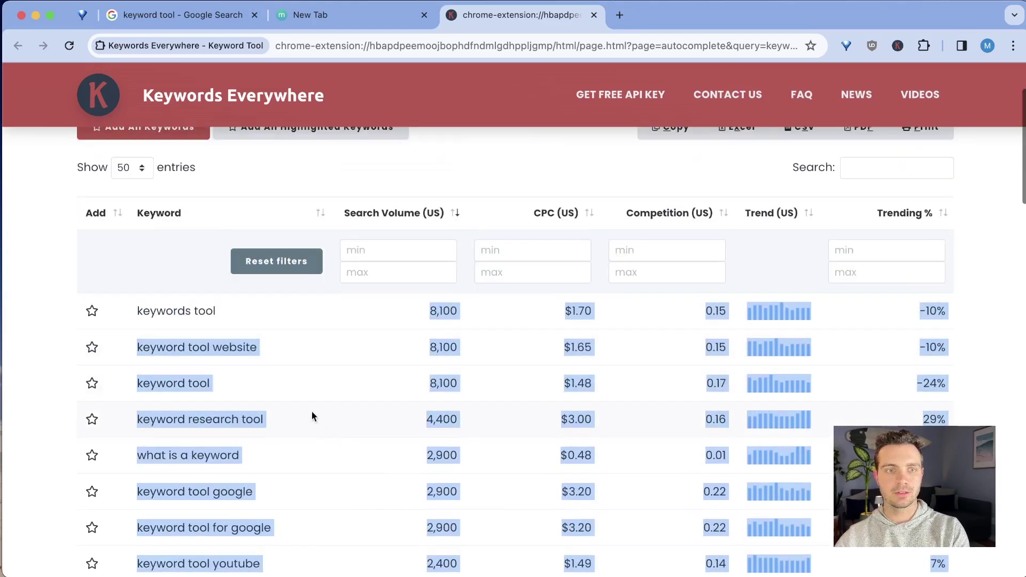
left_click(253, 383)
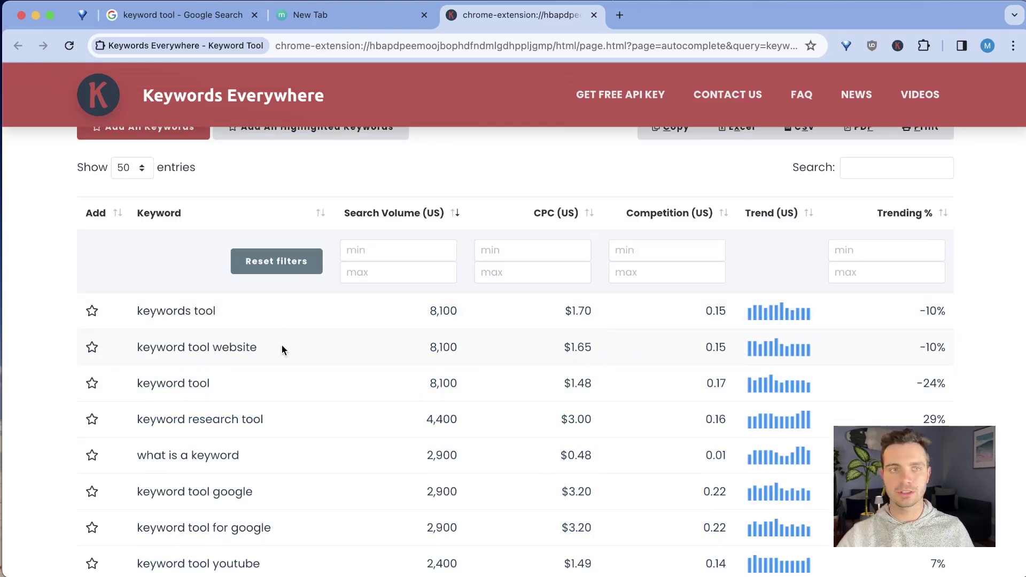
- Highlight keyword research tool with its 4,400 volume and 0.16 competition
scroll(378, 370, "down", 3)
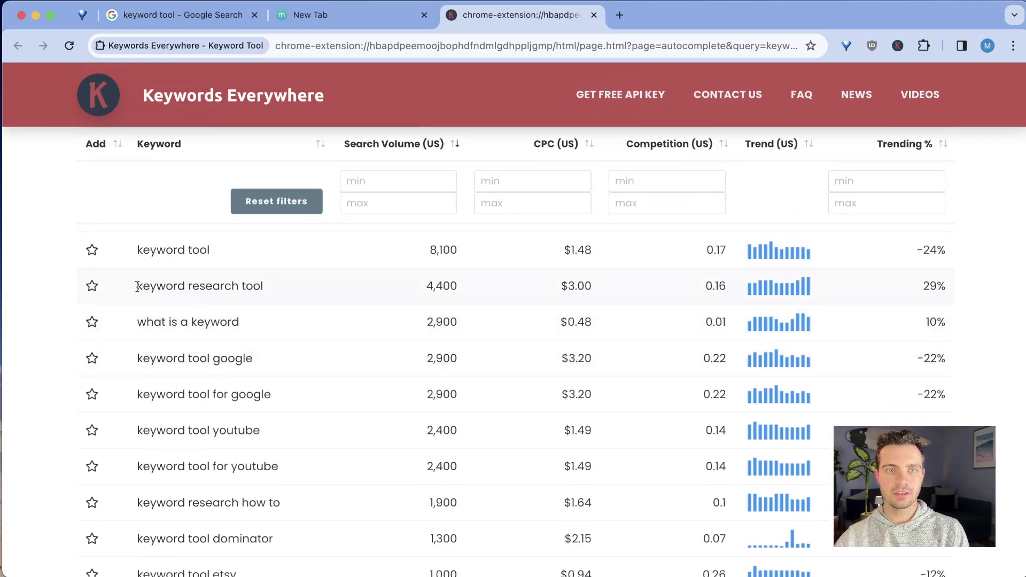
left_click_drag(138, 287, 300, 291)
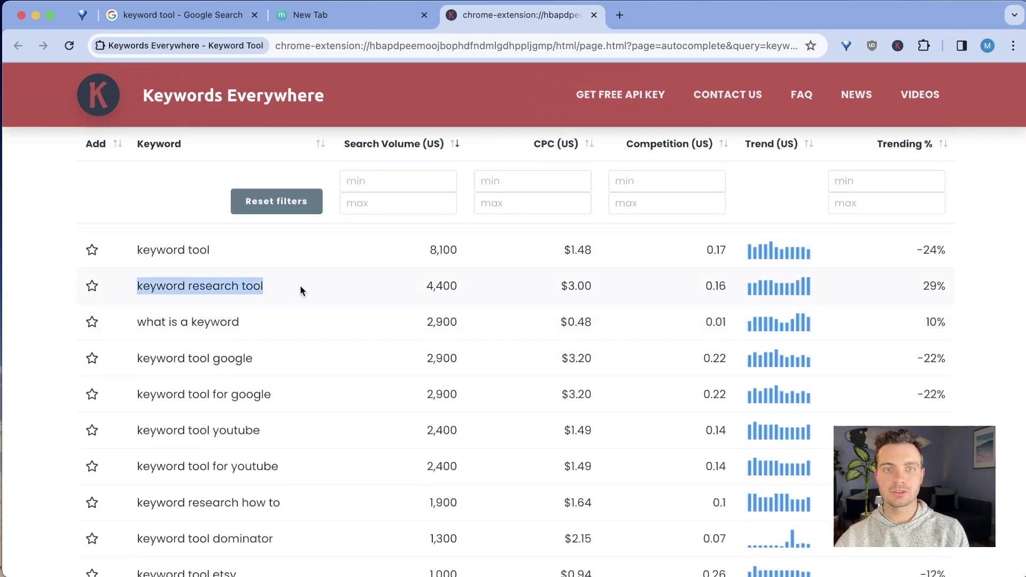
double_click(706, 287)
scroll(534, 311, "up", 1)
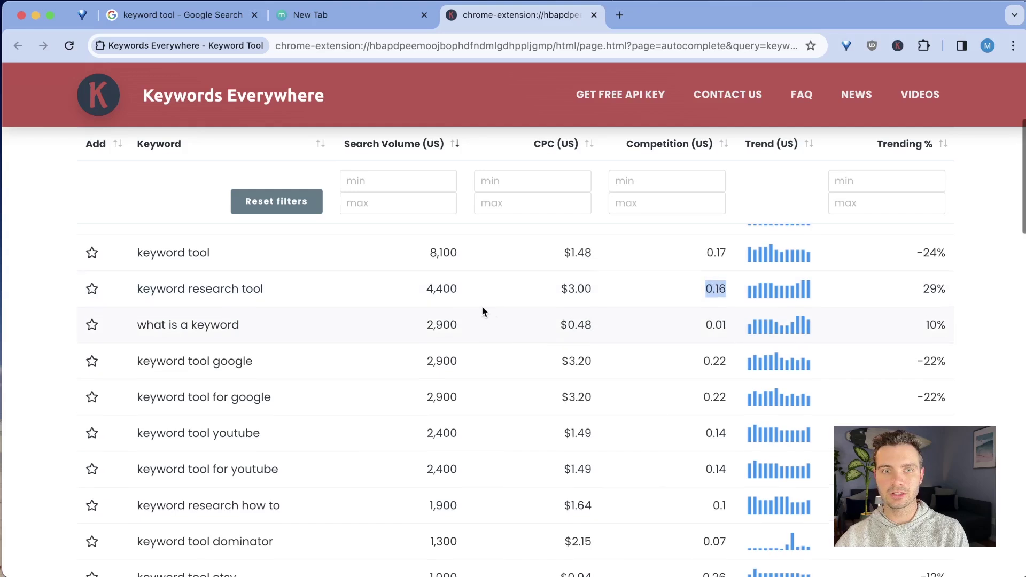
double_click(445, 289)
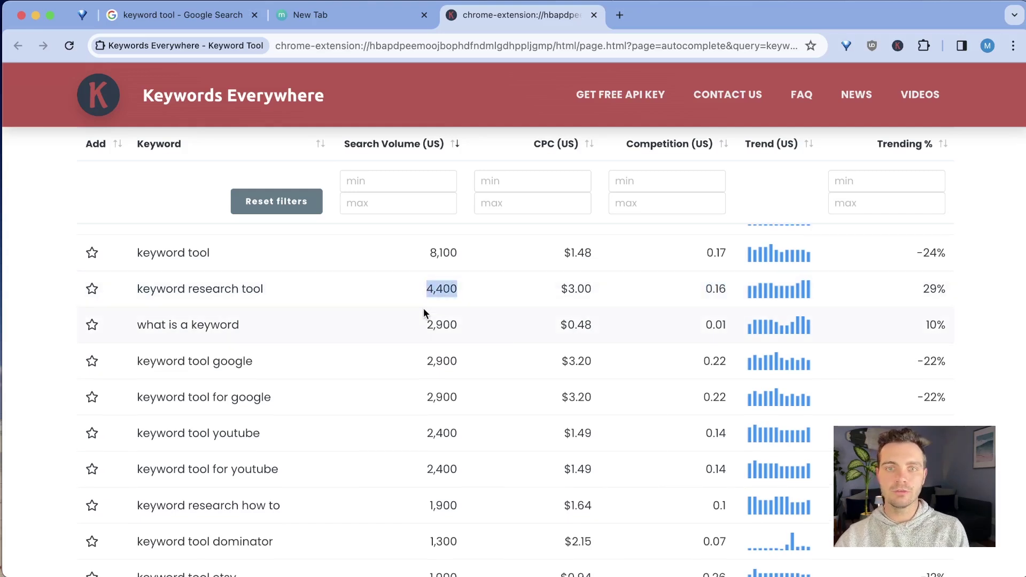
- Highlight what is a keyword with its 2,900 volume and 0.01 competition
left_click_drag(427, 327, 460, 329)
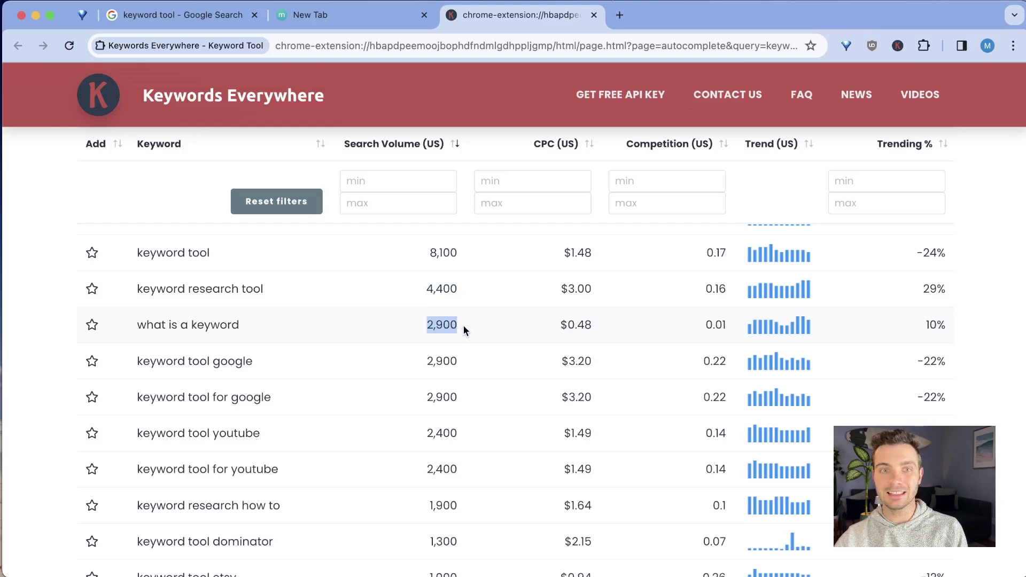
left_click_drag(692, 325, 742, 328)
left_click_drag(127, 320, 237, 326)
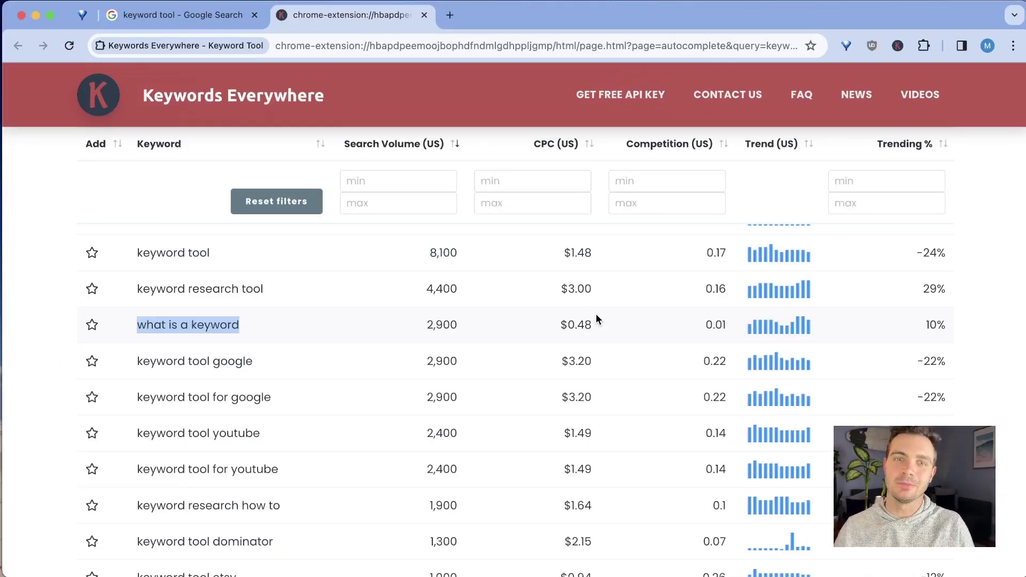
left_click_drag(433, 325, 684, 342)
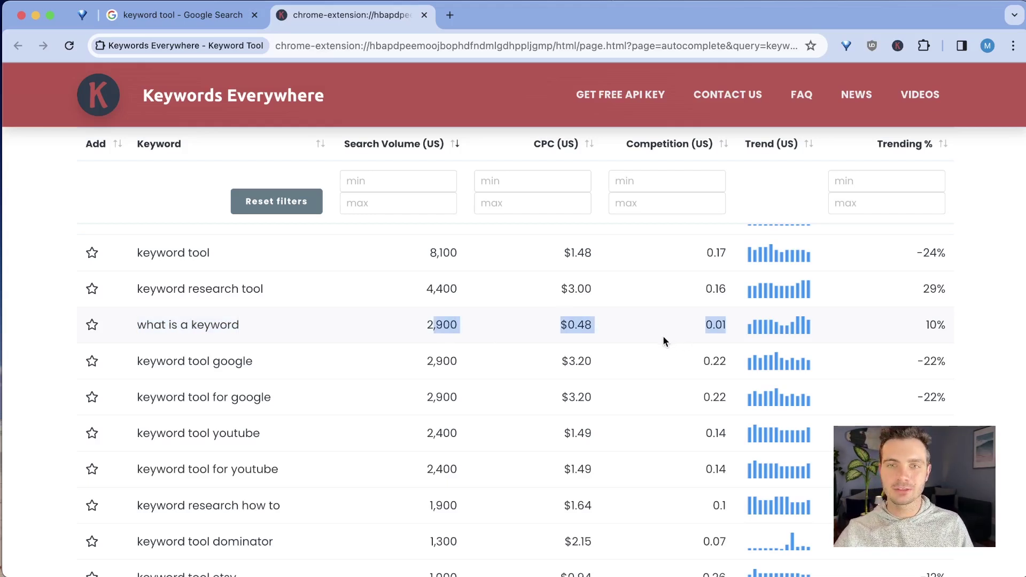
- In a new tab, ask ChatGPT's SEO Keyword Generator to generate high-ranking keywords for 'keyword tool'
left_click(449, 16)
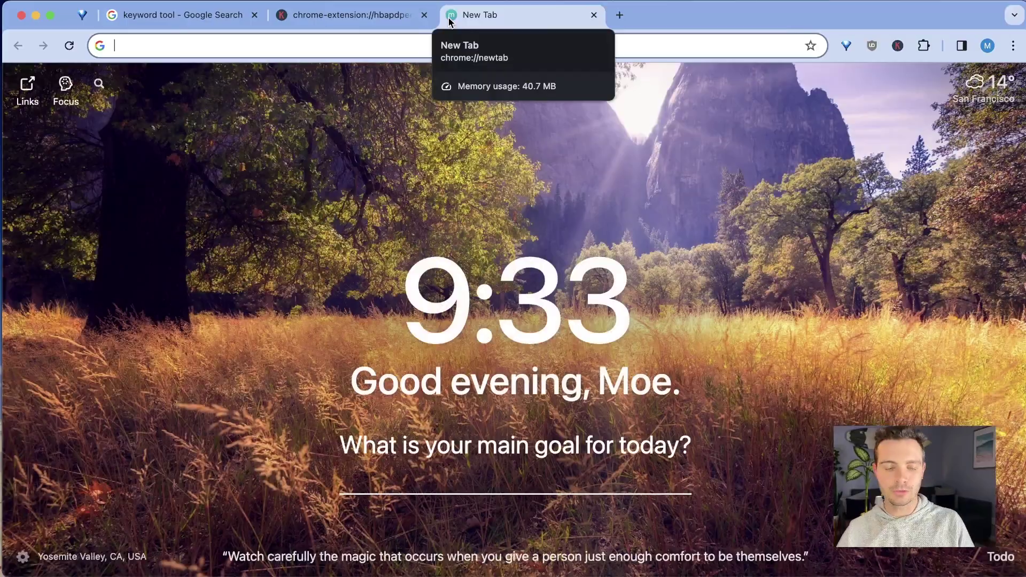
type("ch")
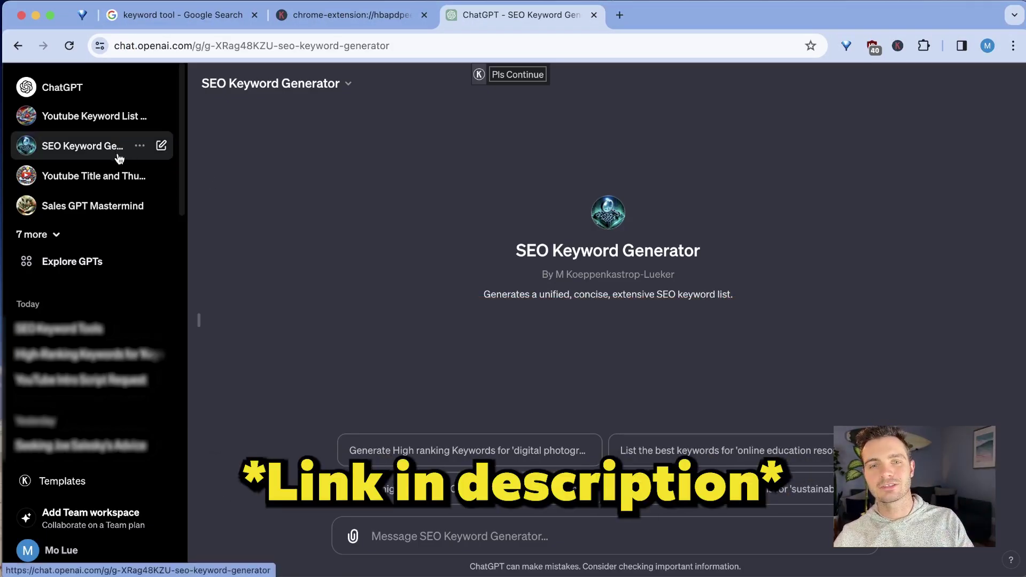
type("generate high r")
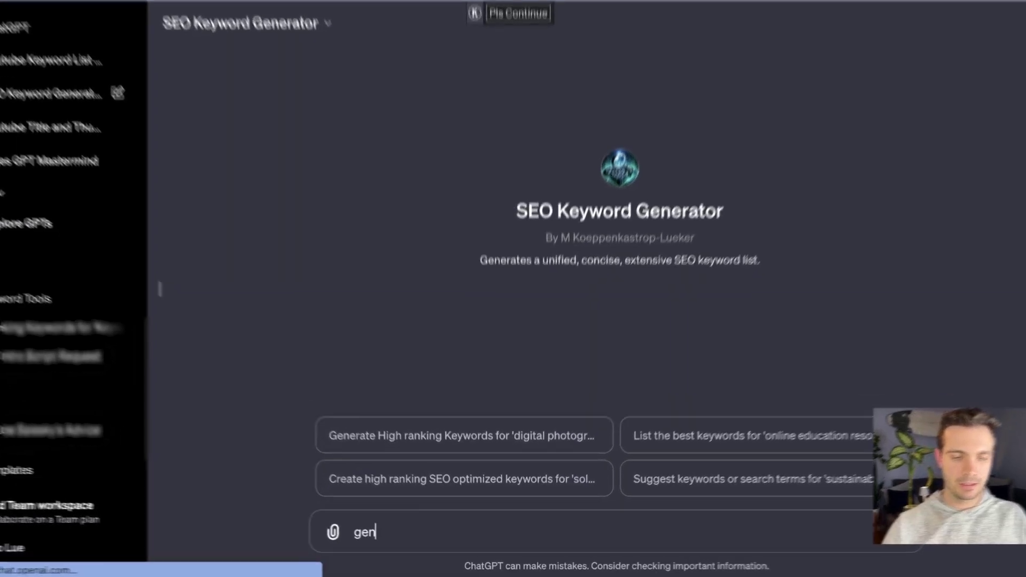
type("anking keywords for \"keyword tool\".")
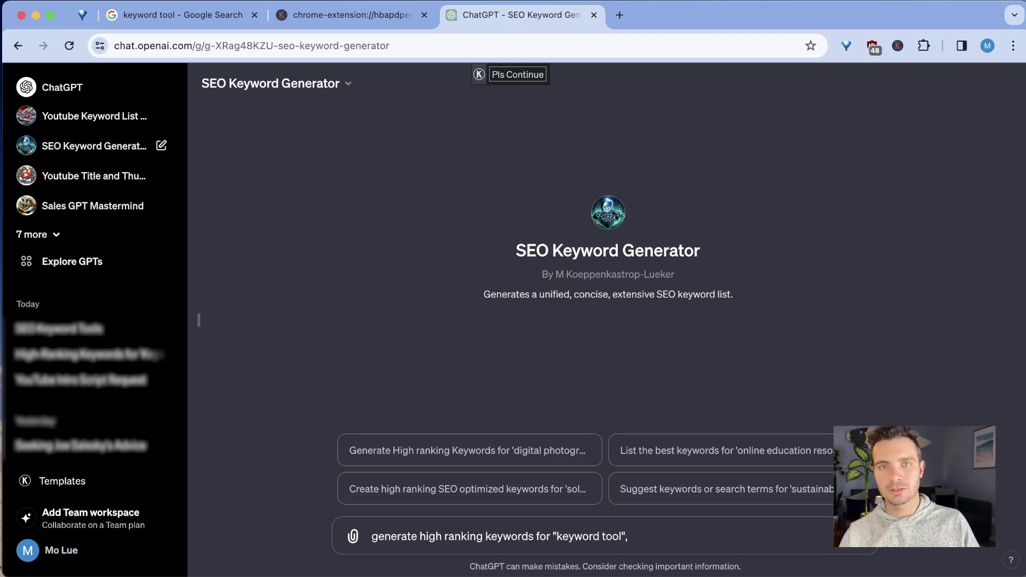
type("want")
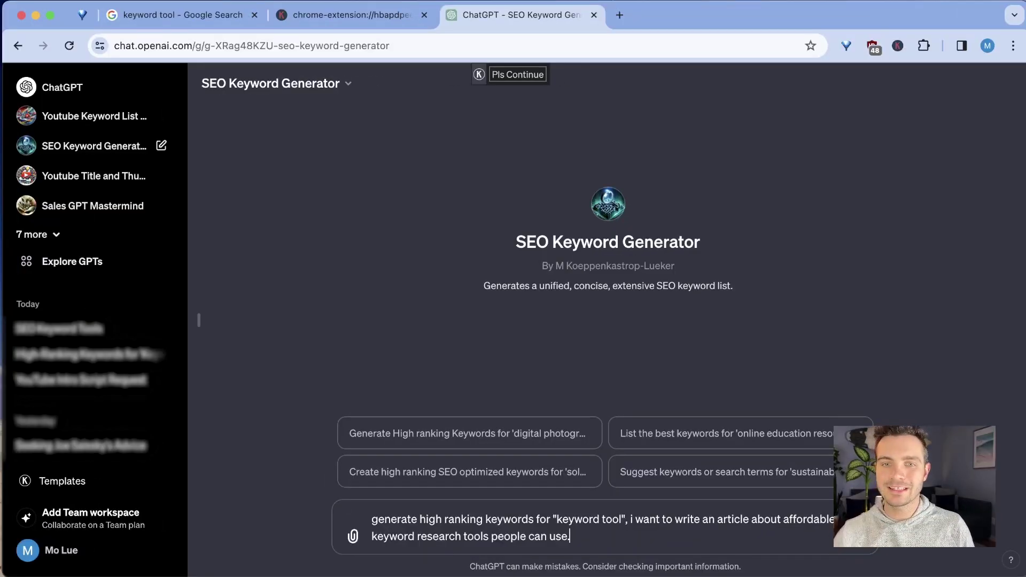
type(".")
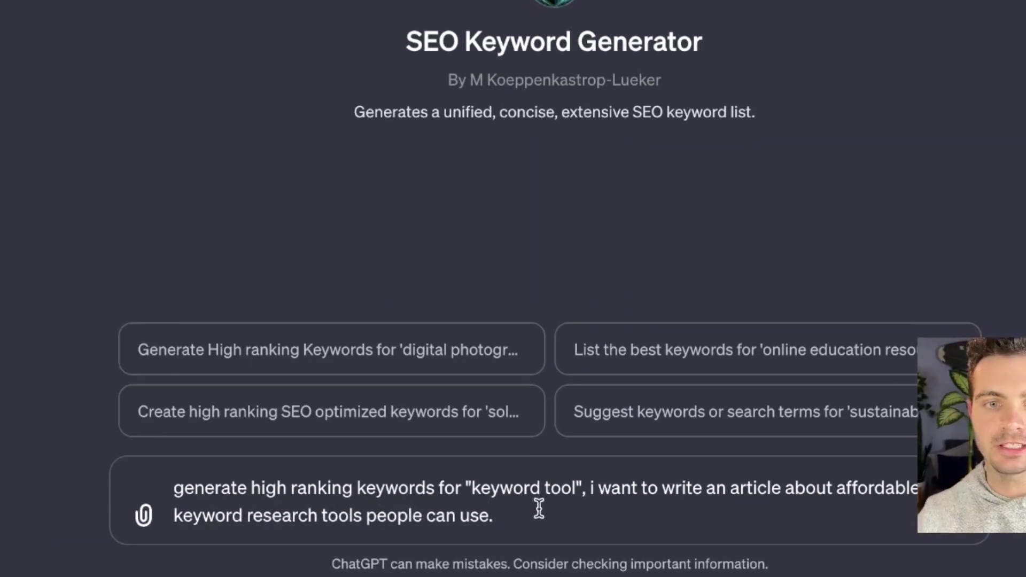
left_click_drag(540, 197, 563, 56)
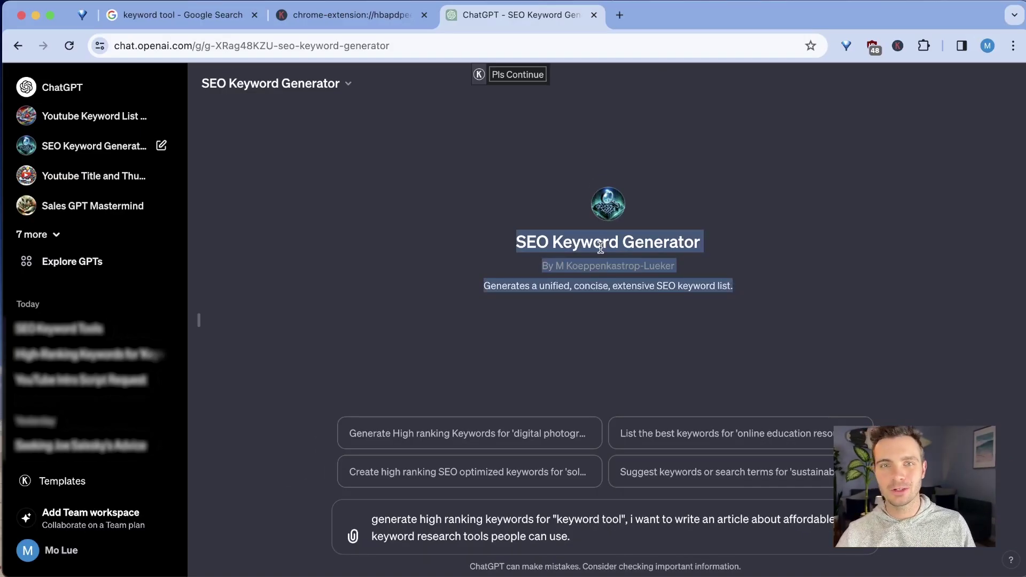
left_click(618, 538)
key("Return")
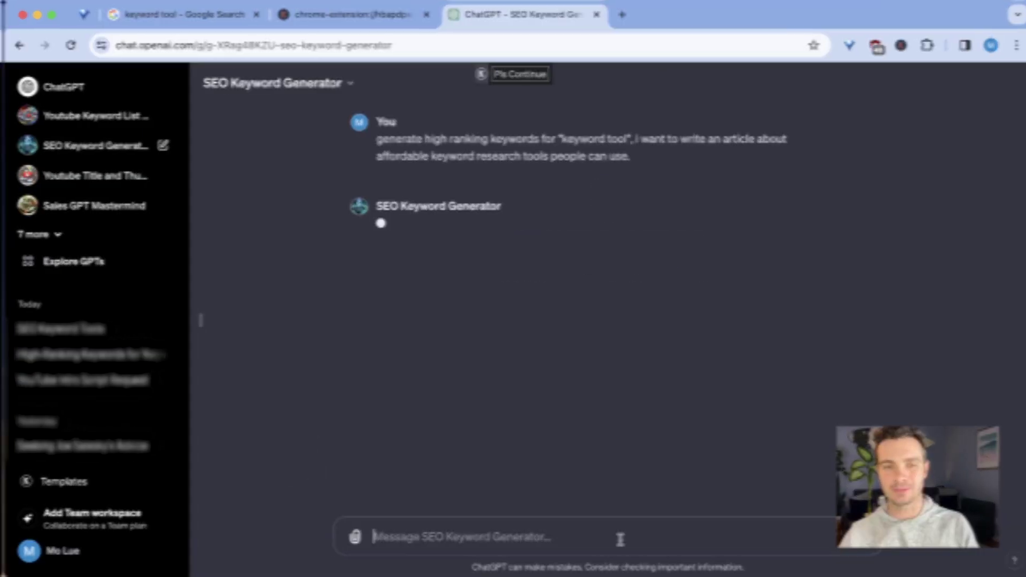
left_click(199, 321)
scroll(213, 326, "up", 5)
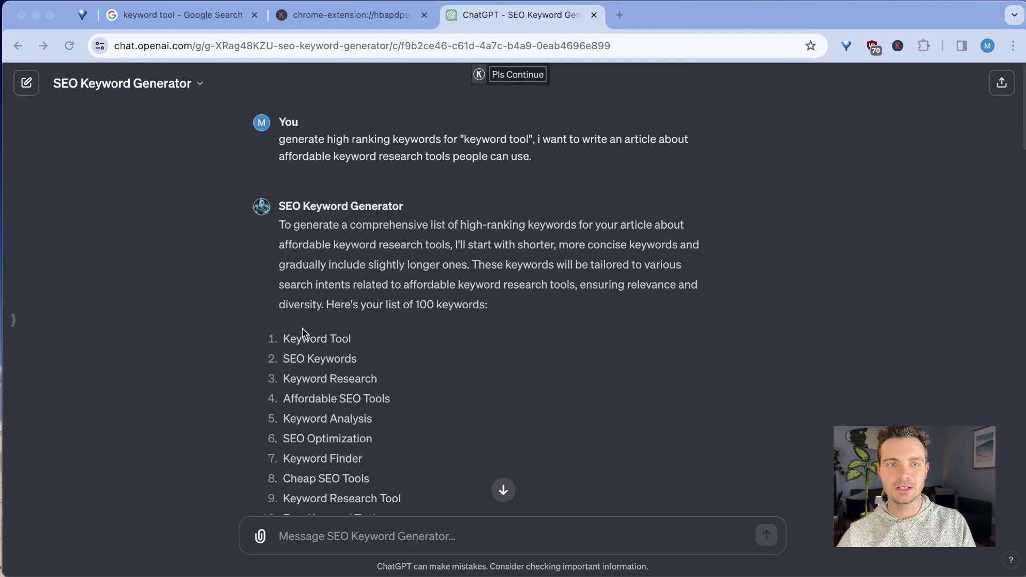
- Paste the generated keywords into the Bulk Keywords Data Tool and copy all 100 result rows
left_click_drag(281, 337, 488, 415)
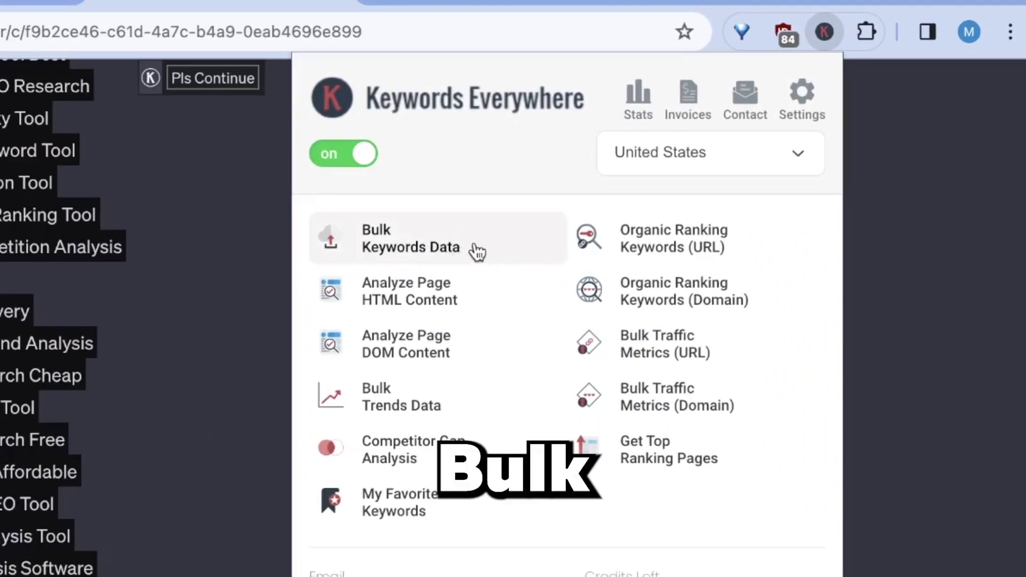
left_click(477, 251)
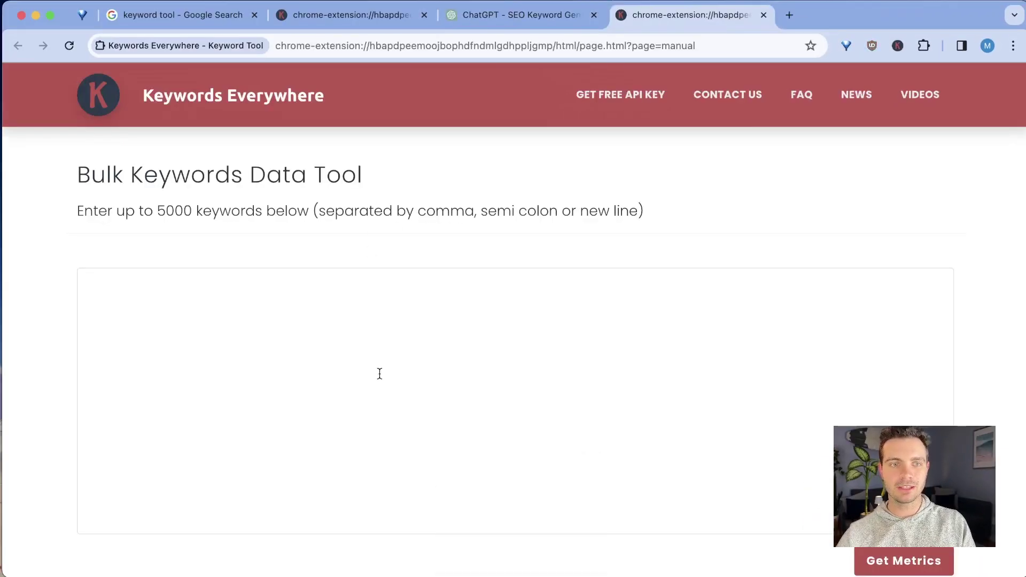
key("super+v")
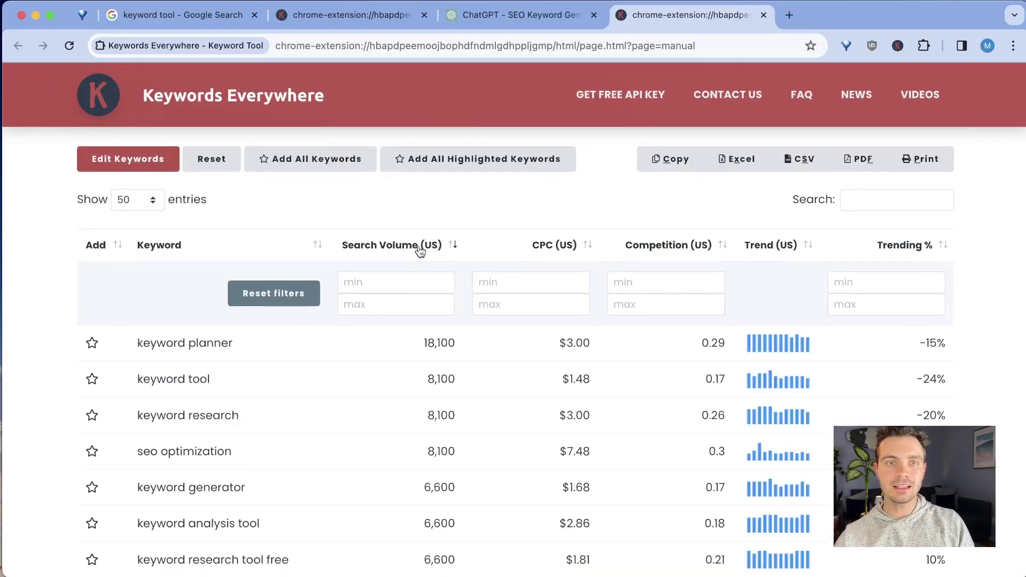
scroll(465, 411, "down", 2)
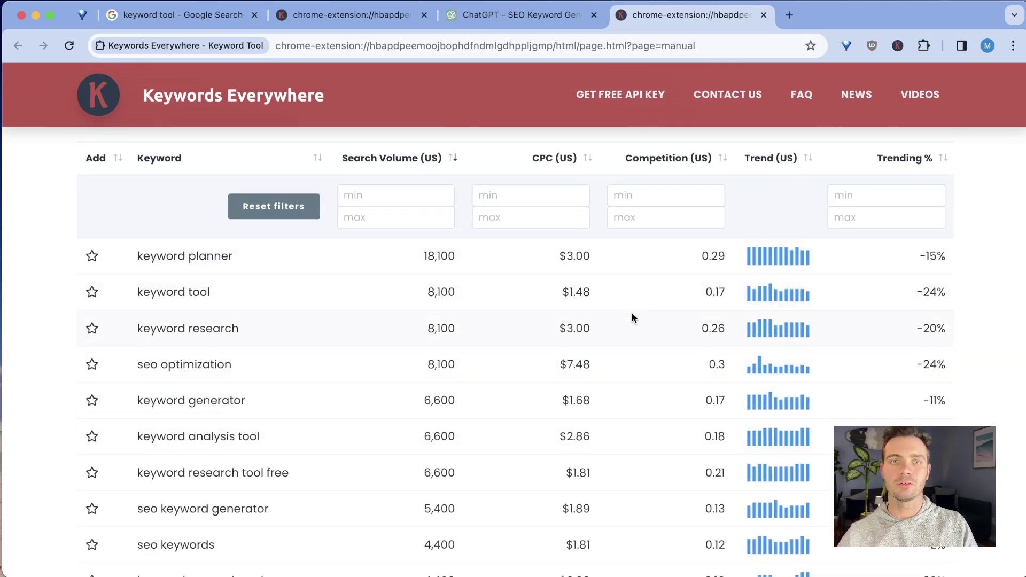
scroll(633, 320, "up", 4)
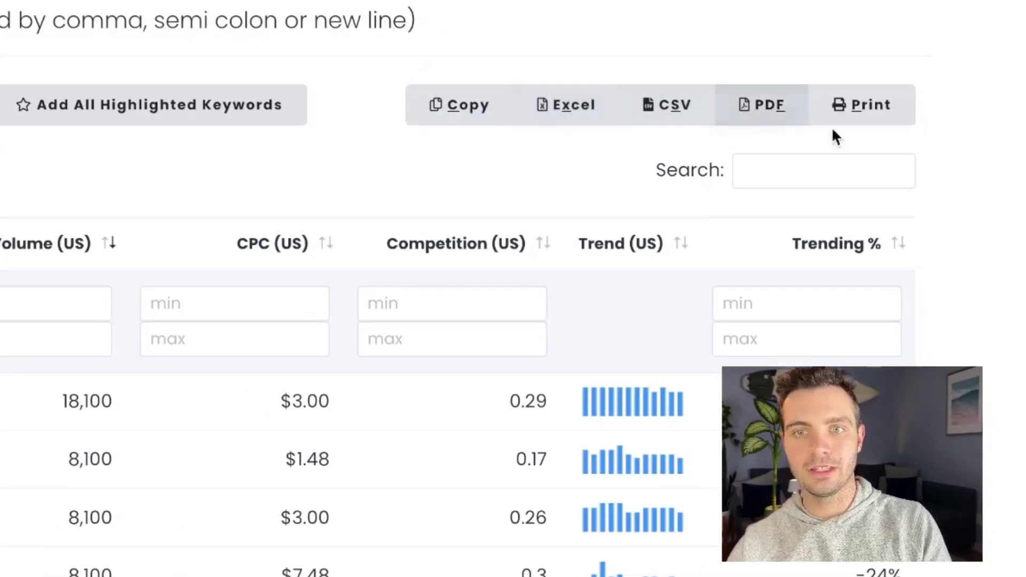
left_click(476, 105)
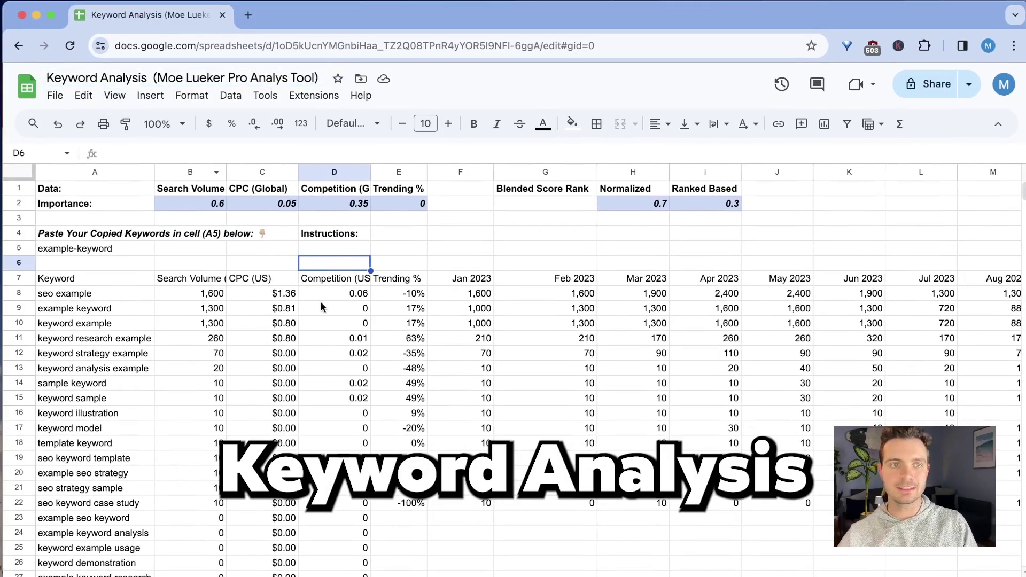
- Paste the copied keyword data into A5 and select the refreshed metrics in rows 8–20
left_click(71, 251)
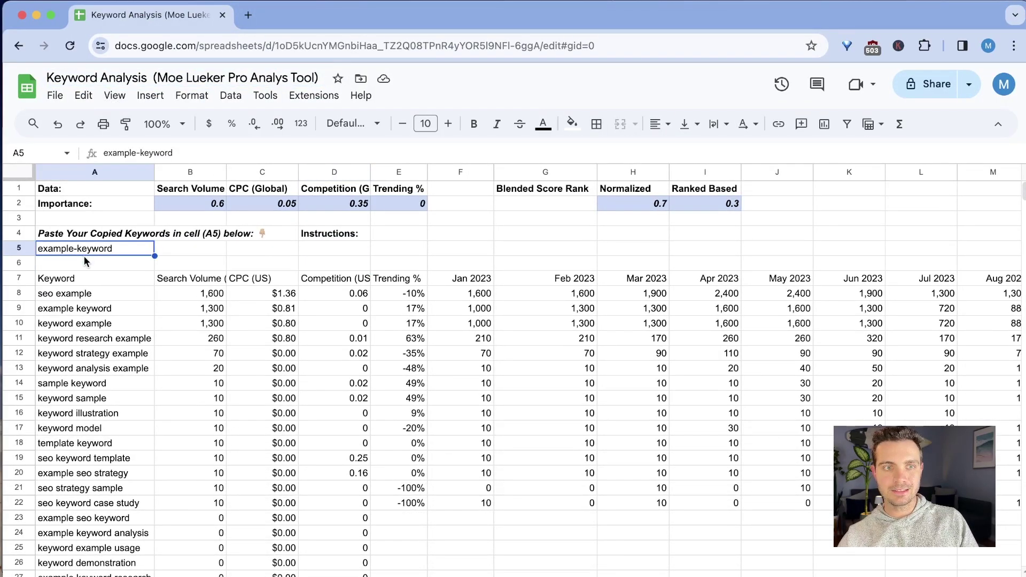
key("super+v")
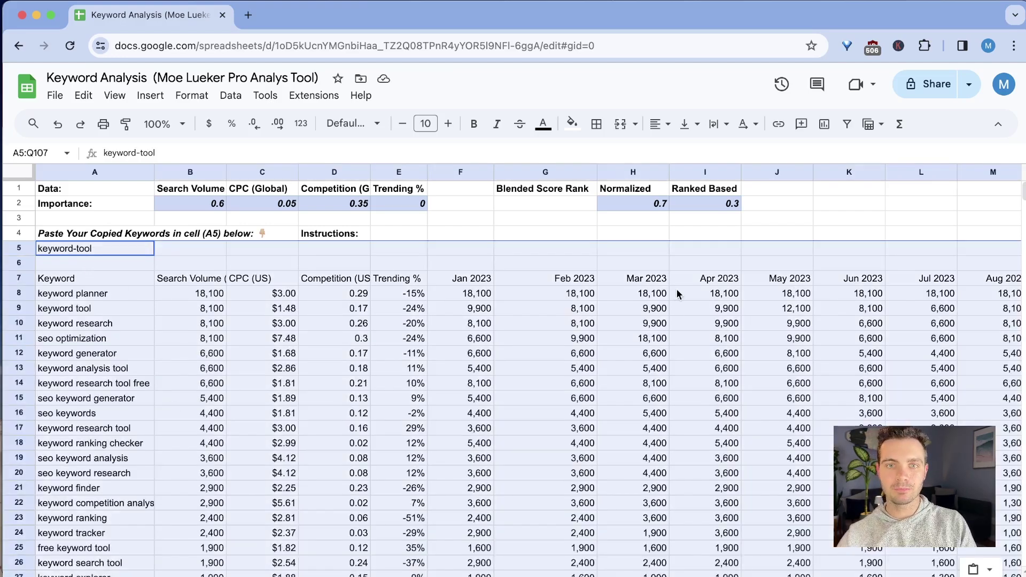
left_click_drag(209, 294, 650, 470)
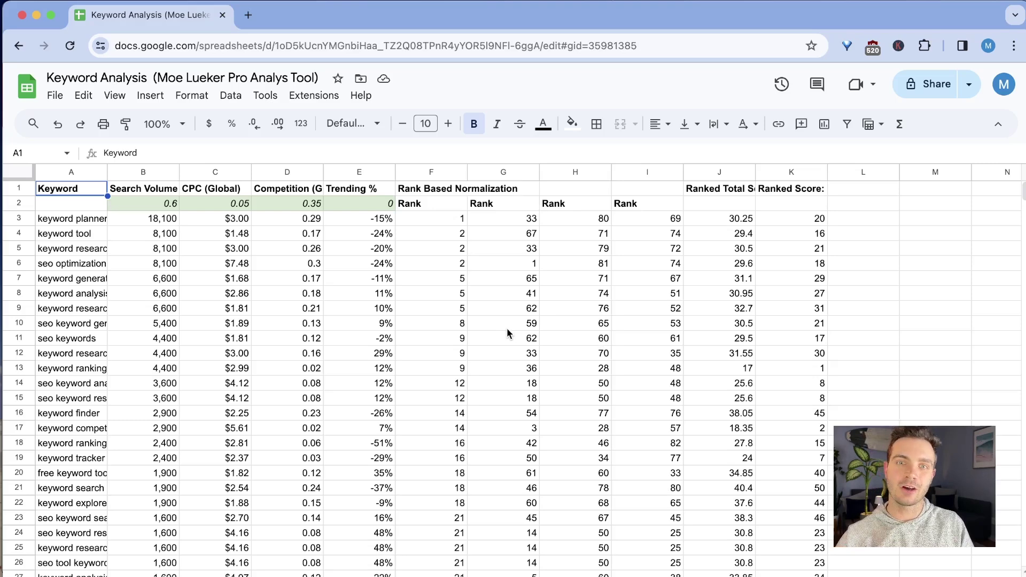
- Sort the Blended Score sheet by Blended Score Ranking ascending, then check the 0.6 Search Volume weight
left_click(323, 567)
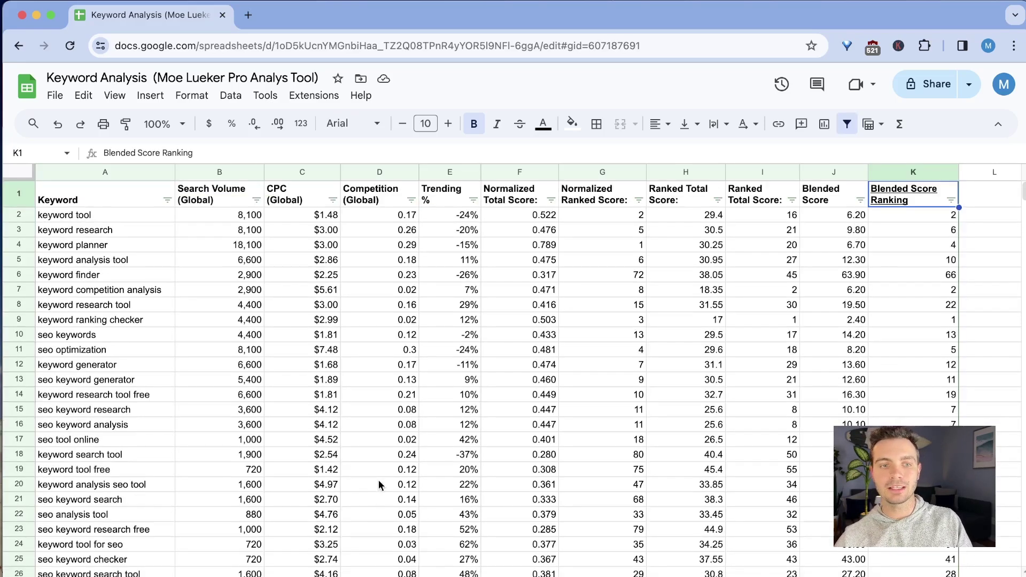
left_click(950, 201)
left_click(814, 224)
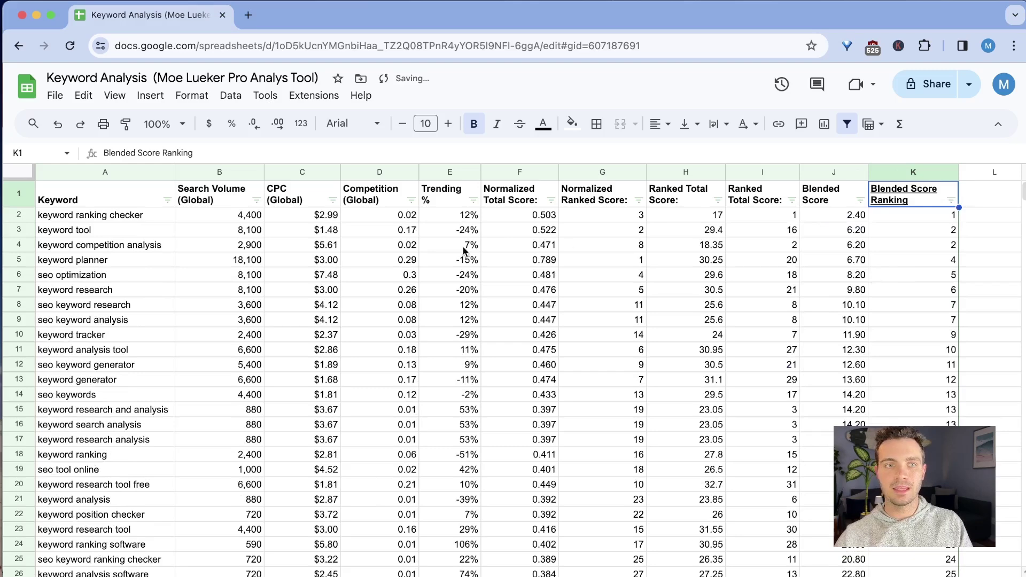
left_click(173, 573)
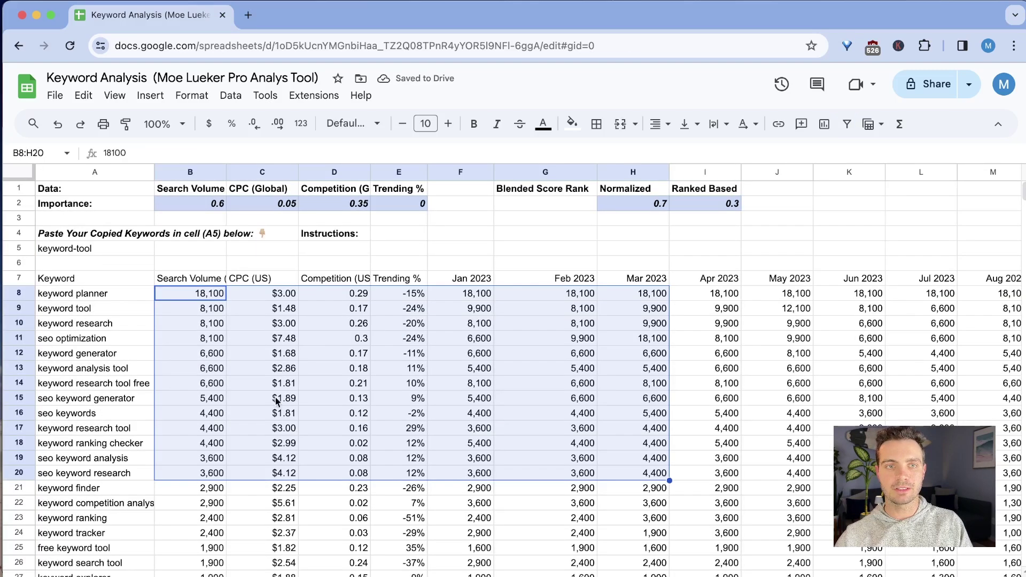
left_click(198, 208)
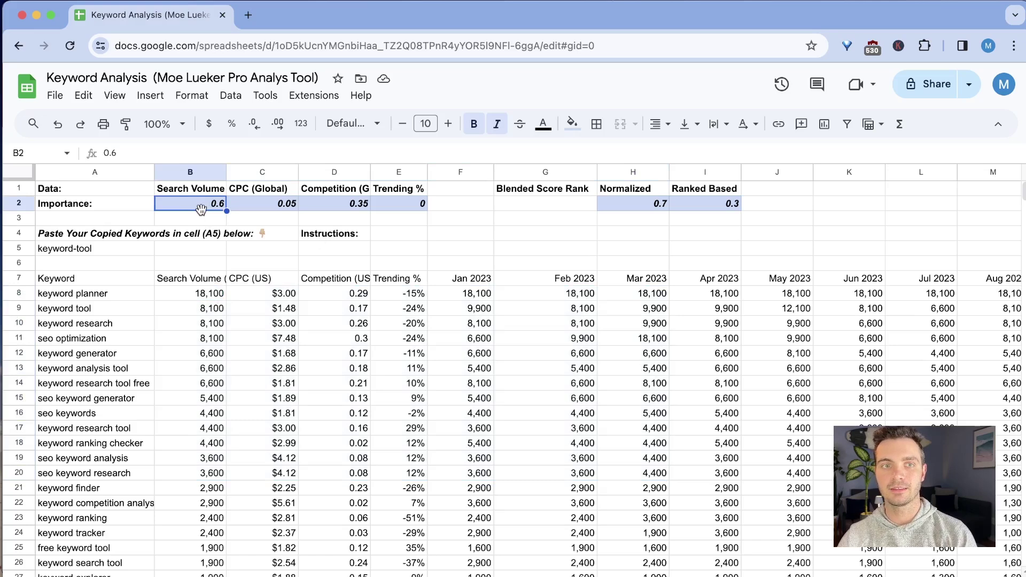
left_click(324, 209)
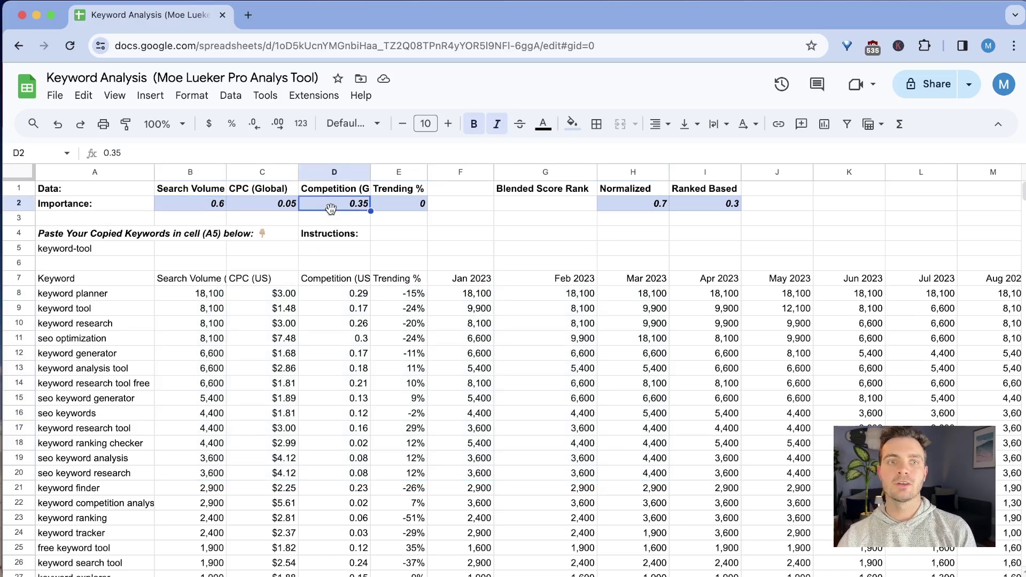
left_click(259, 192)
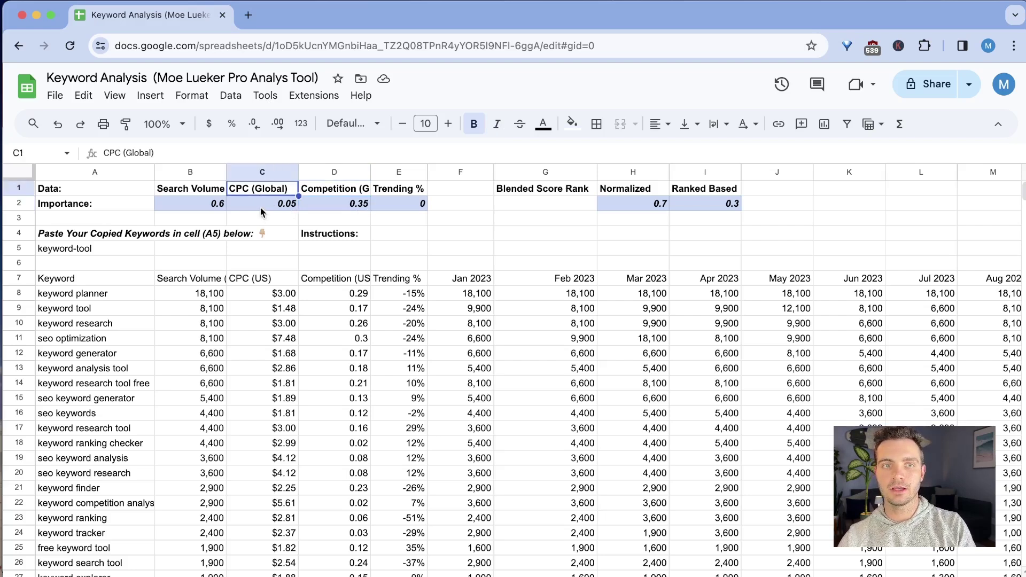
left_click(261, 208)
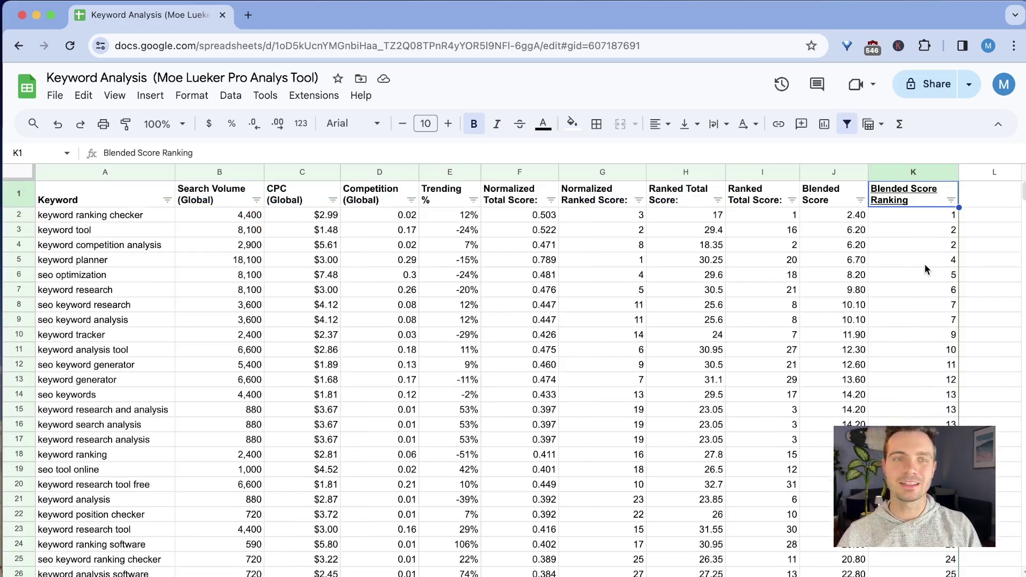
- Review the top ranks: keyword ranking checker first, keyword tool with 8,100 volume and 0.17 competition
left_click(247, 230)
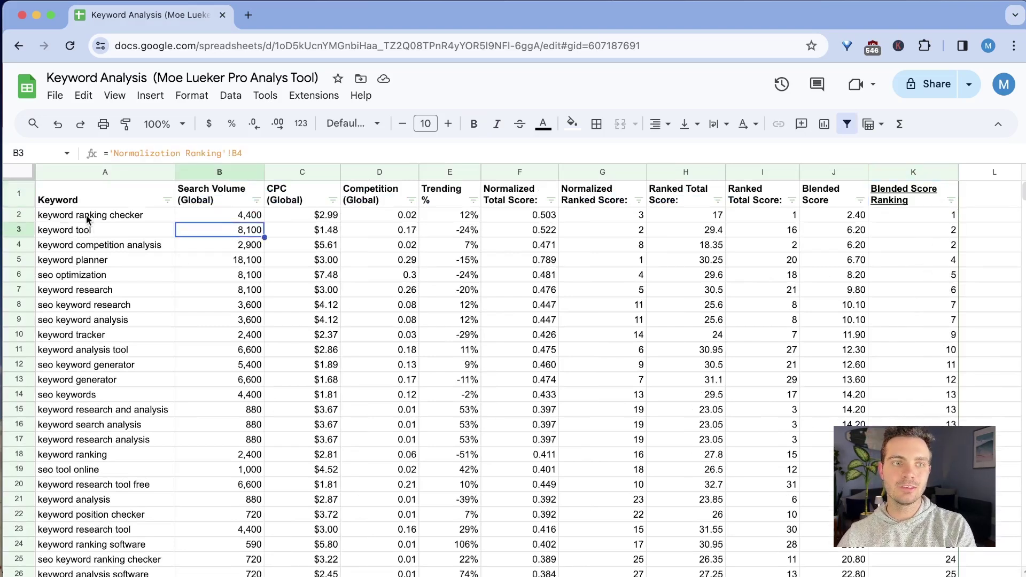
left_click_drag(89, 215, 90, 469)
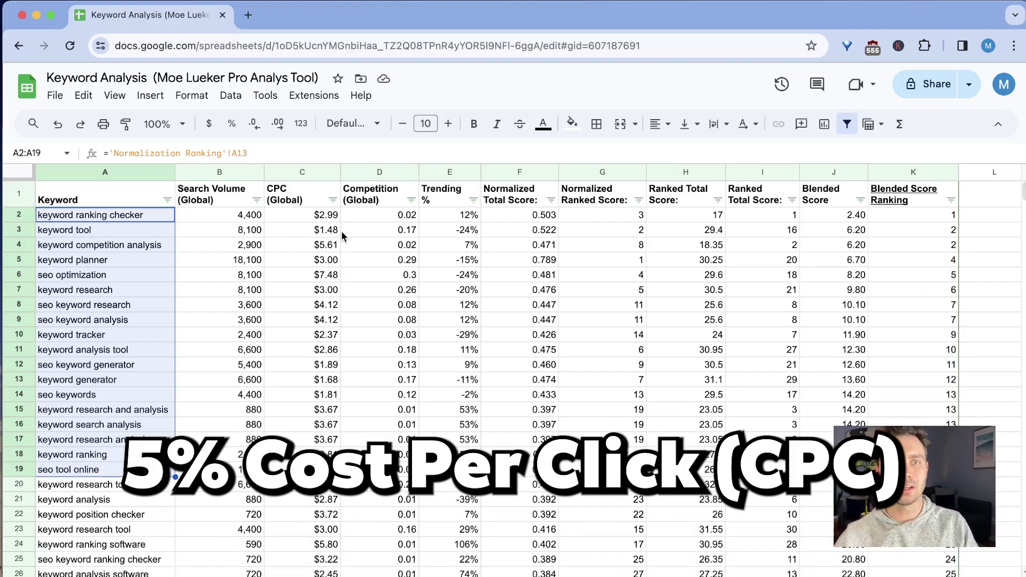
left_click(312, 215)
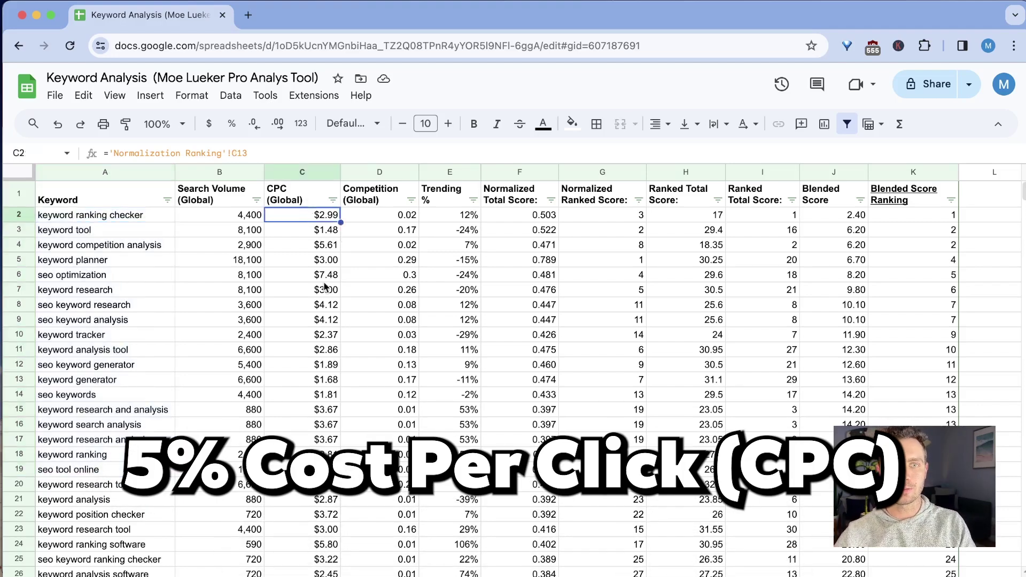
left_click(86, 219)
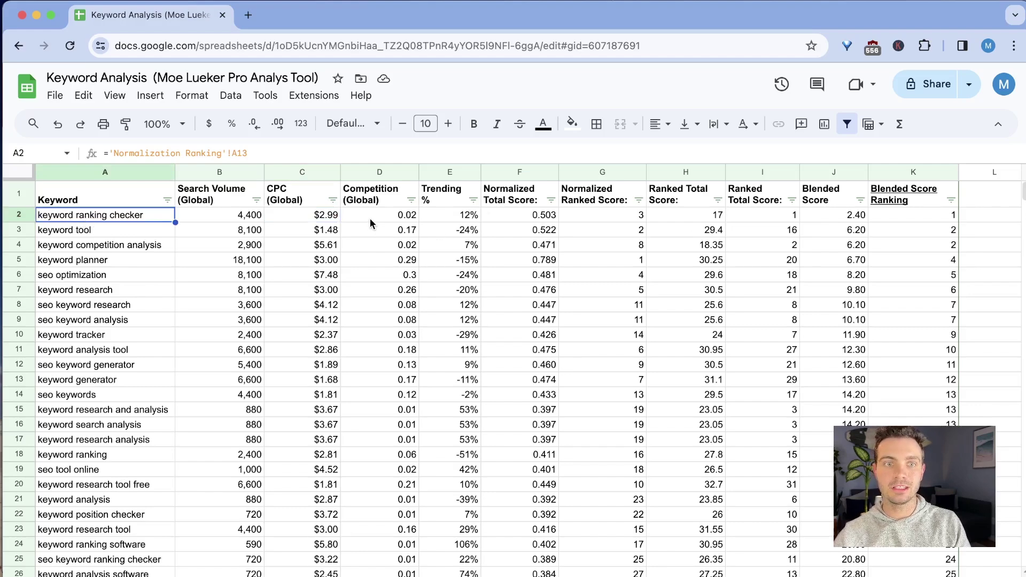
key("Right")
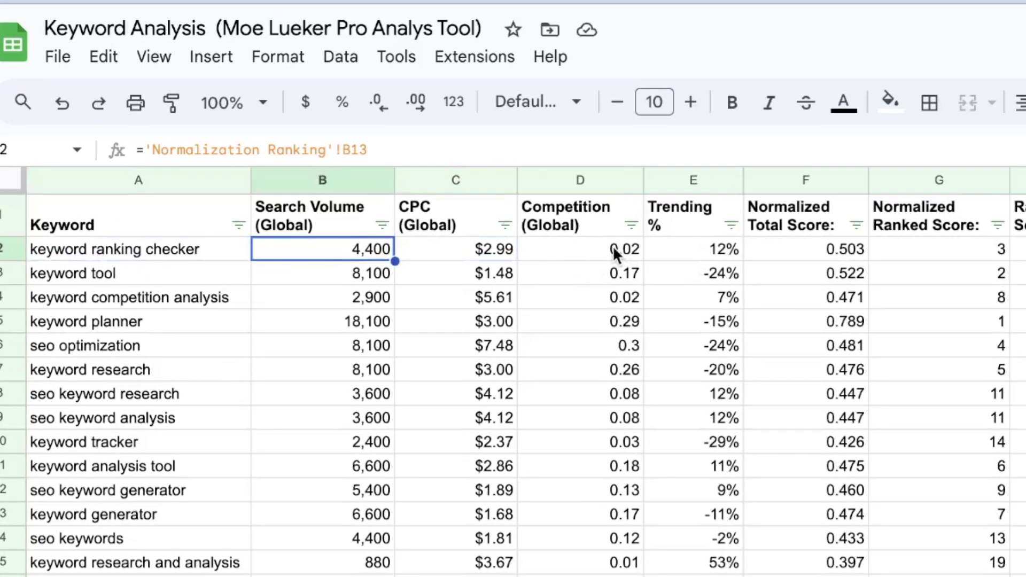
left_click(588, 244)
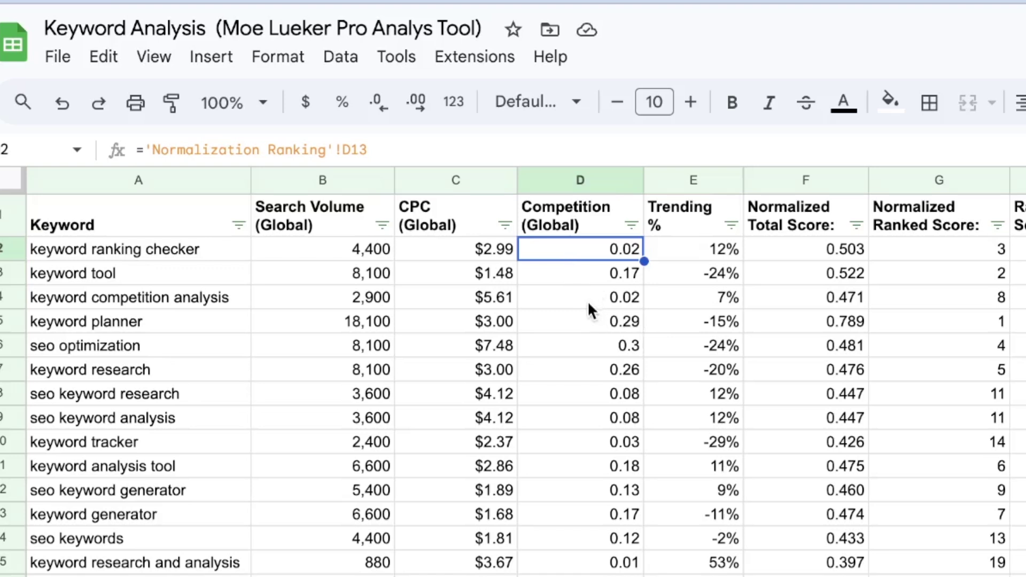
left_click_drag(349, 277, 566, 274)
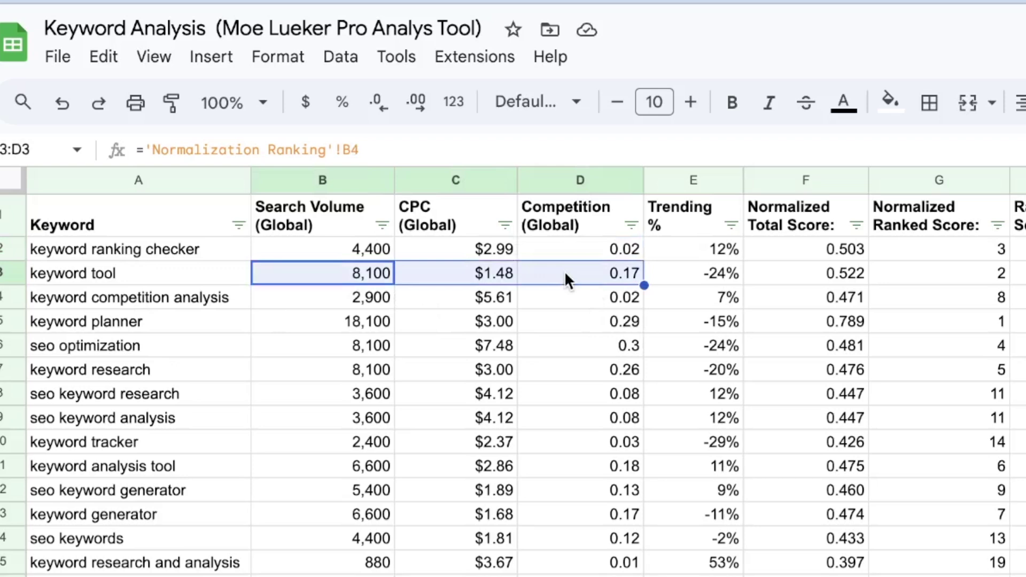
left_click(368, 273)
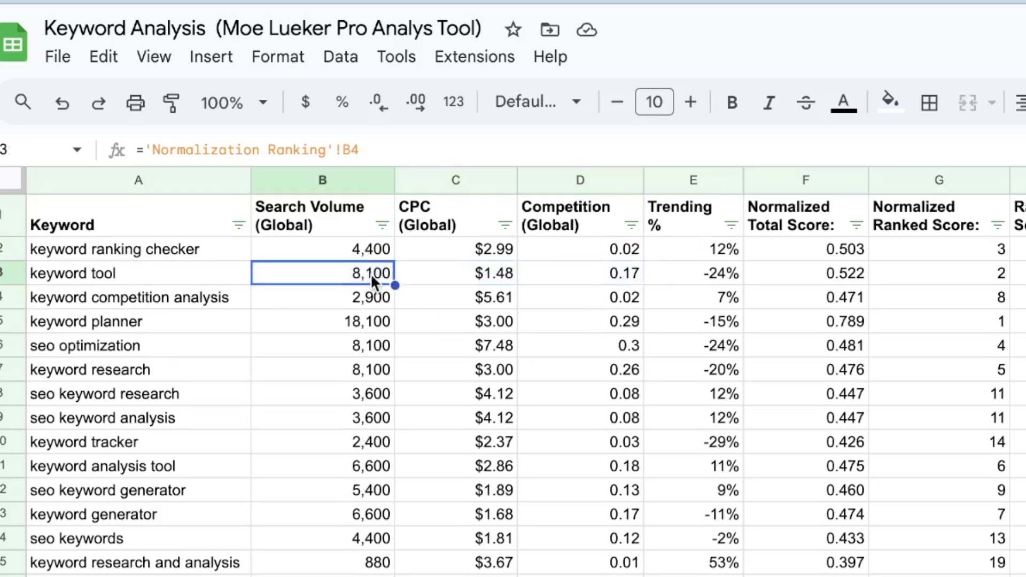
left_click(594, 280)
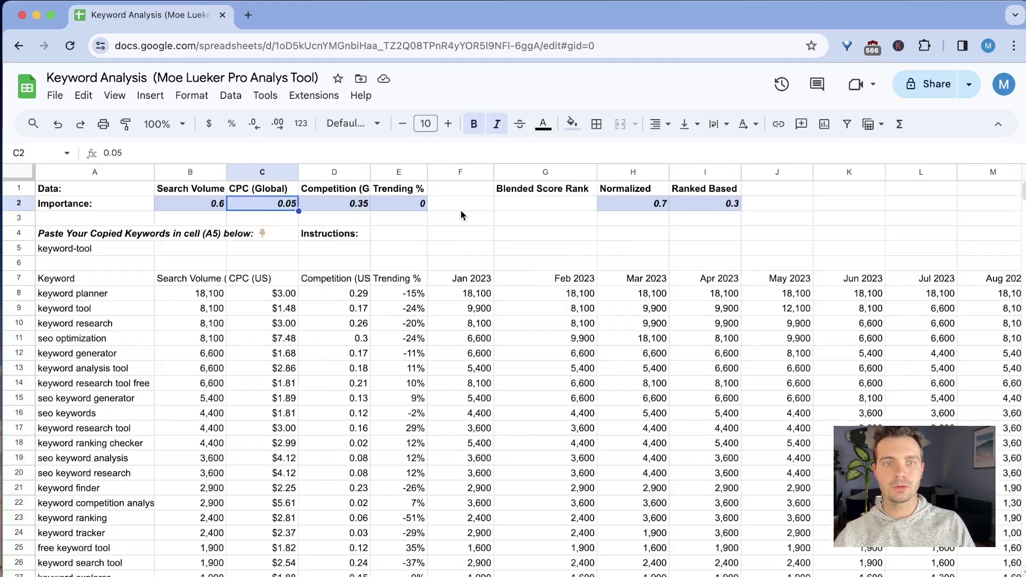
left_click(351, 205)
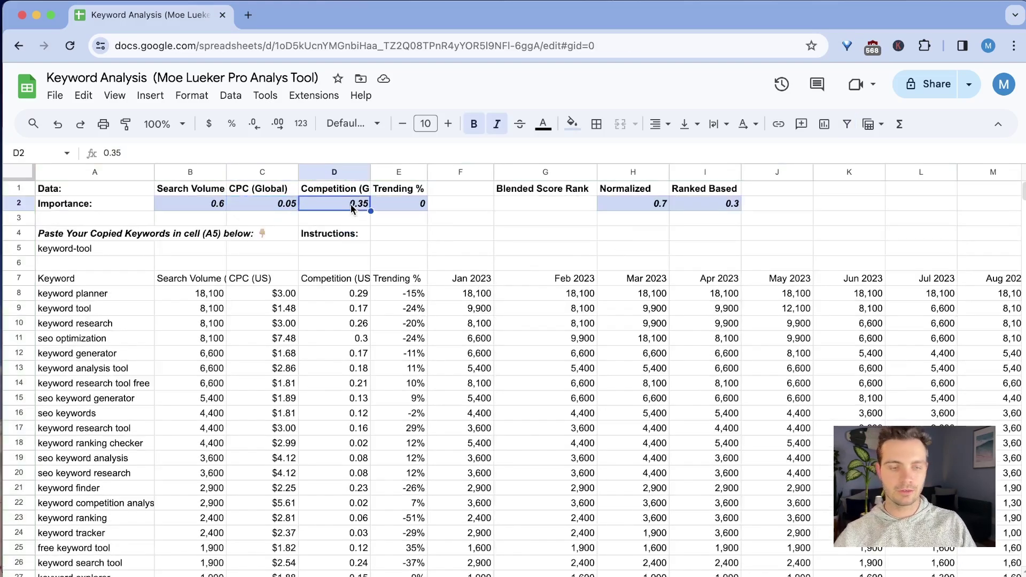
type("0.5")
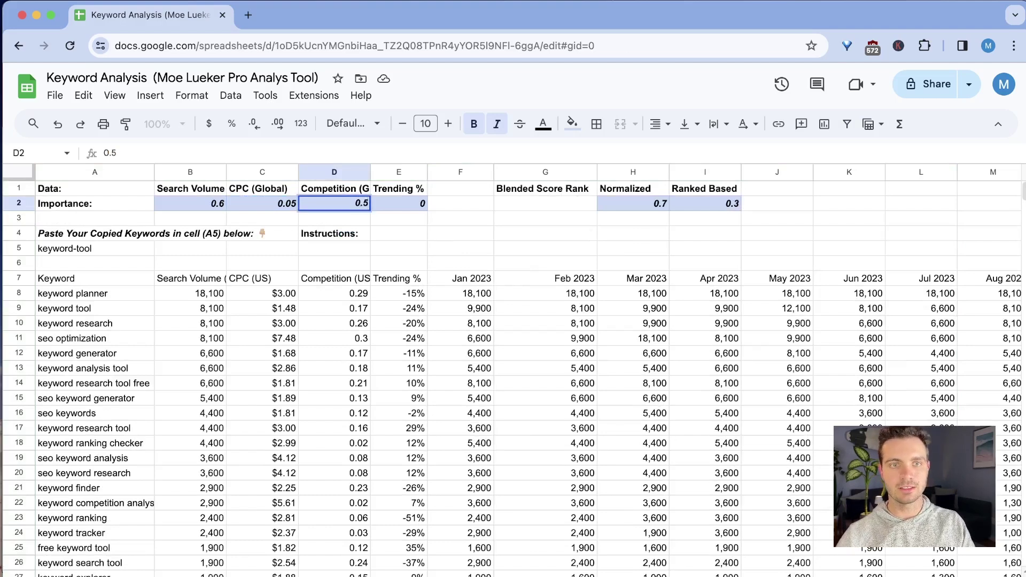
key("Return")
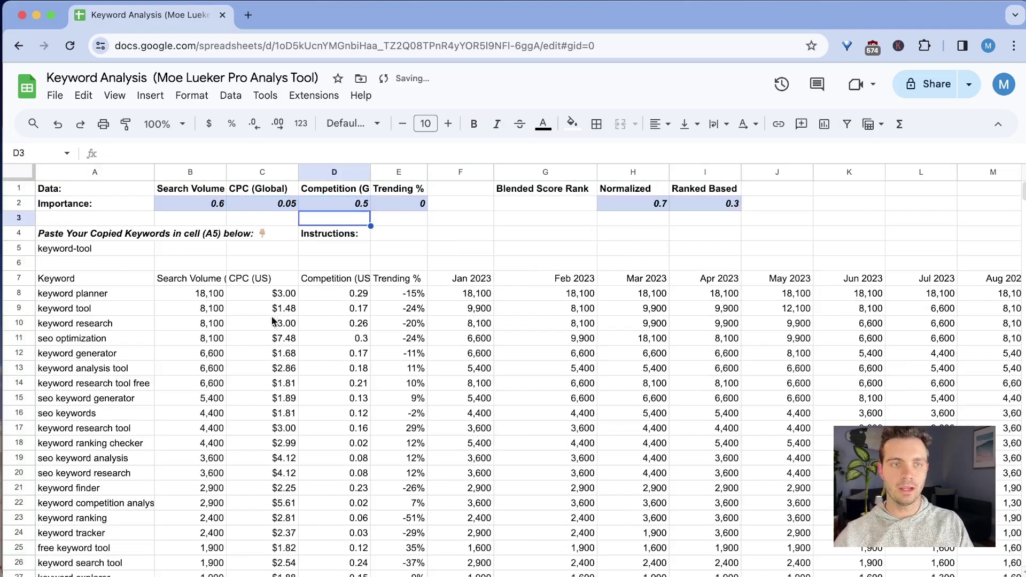
left_click(202, 208)
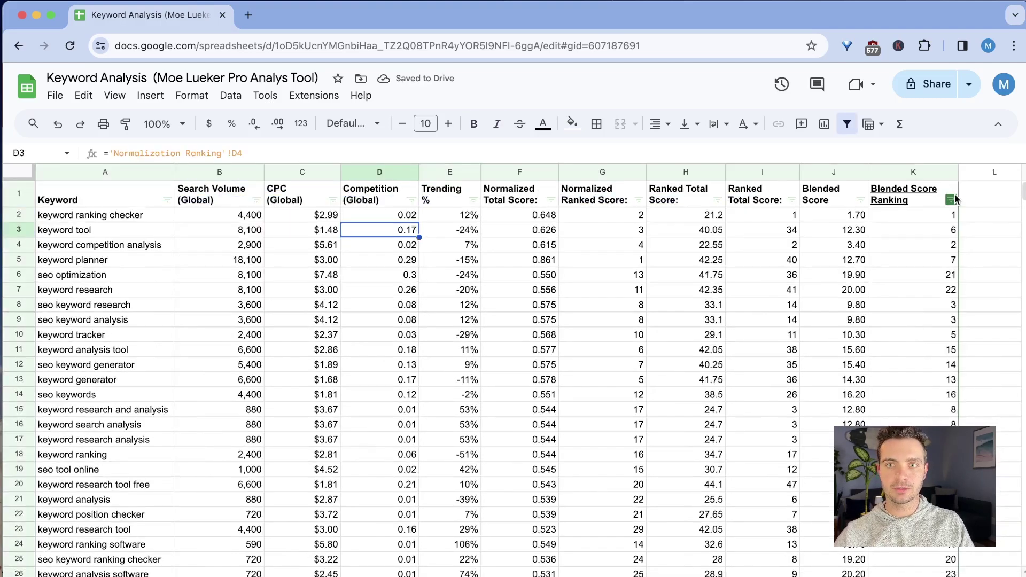
left_click(951, 199)
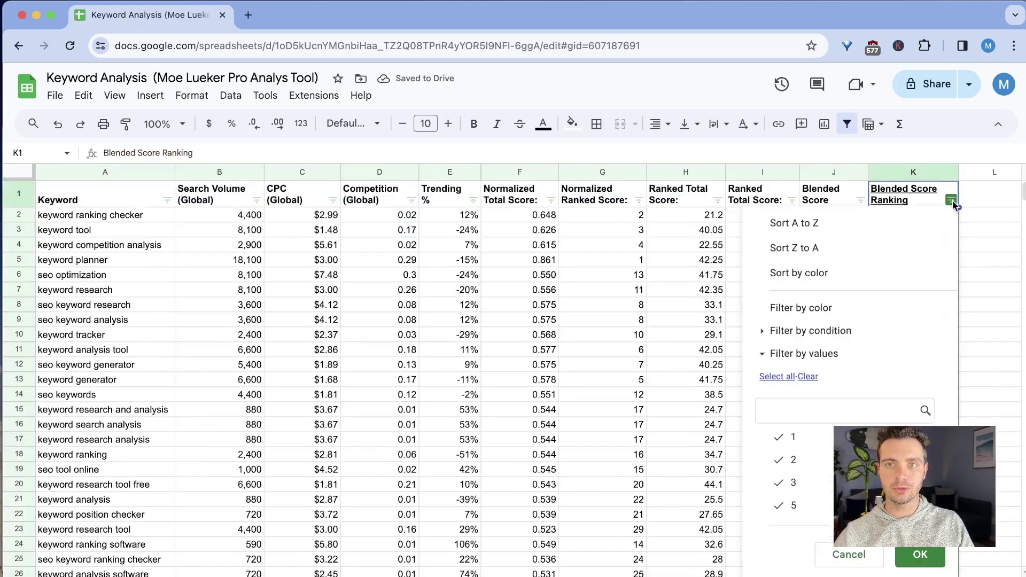
left_click(821, 231)
left_click(98, 217)
key("shift+Down")
key("shift+Down")
key("shift+Down")
key("shift+Down")
key("shift+Down")
key("shift+Down")
key("shift+Down")
key("shift+Down")
key("shift+Down")
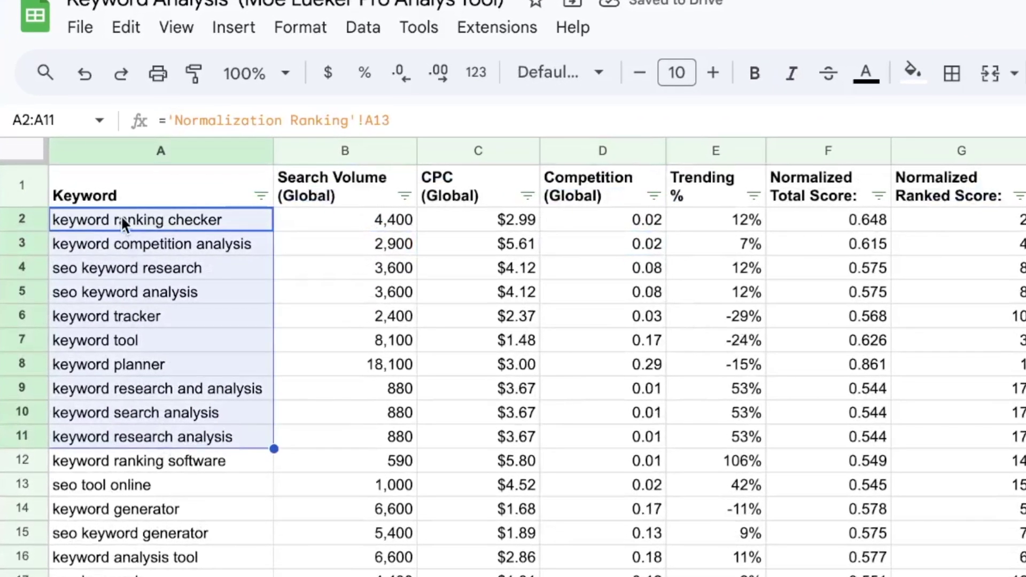
left_click(122, 220)
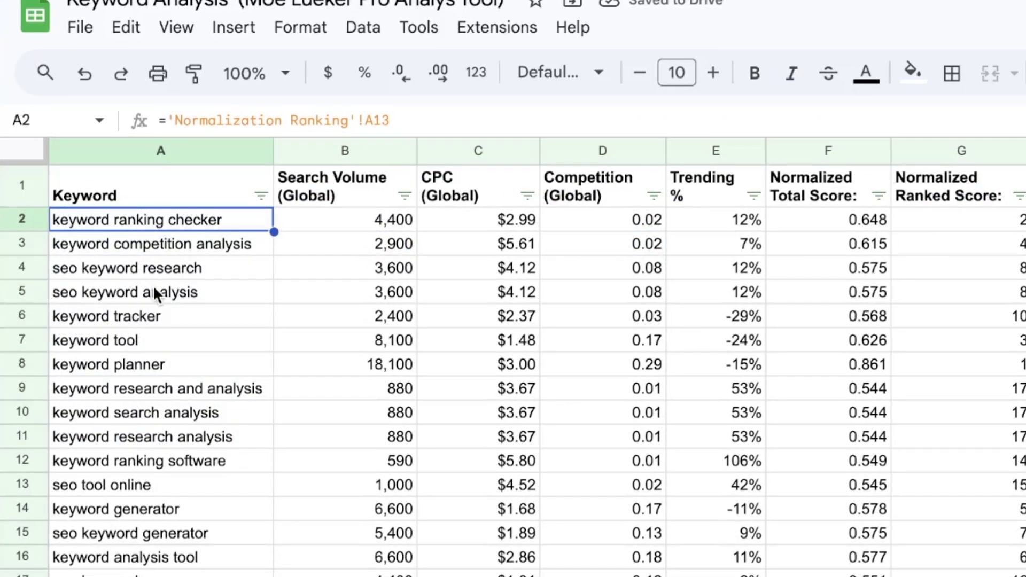
left_click(142, 249)
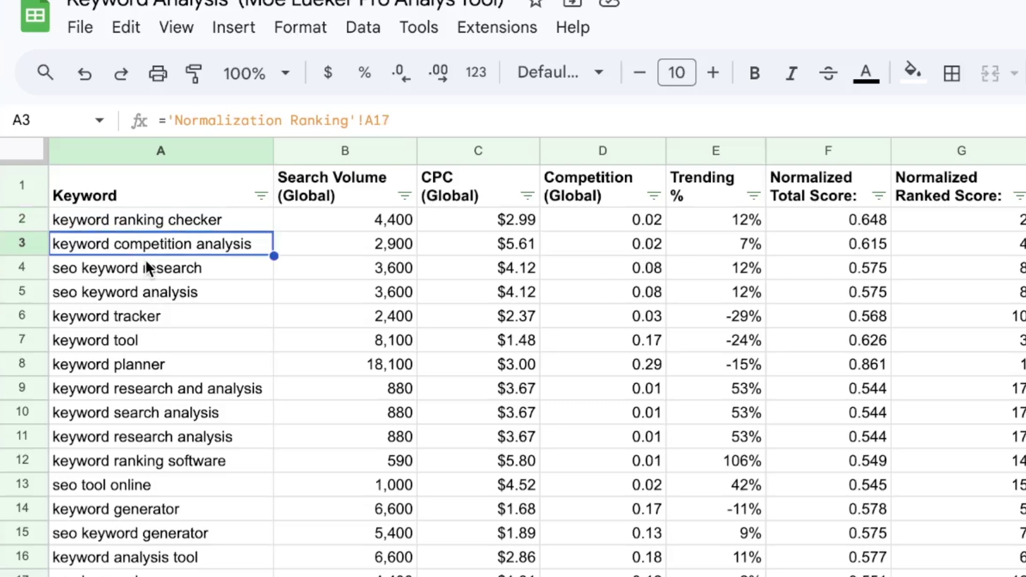
left_click(142, 272)
left_click(150, 301)
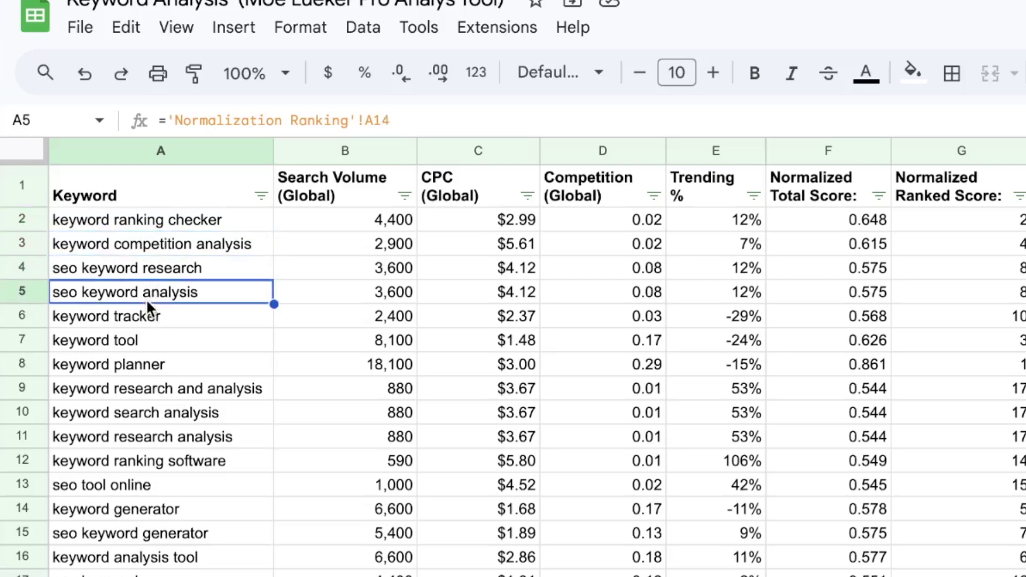
left_click(133, 324)
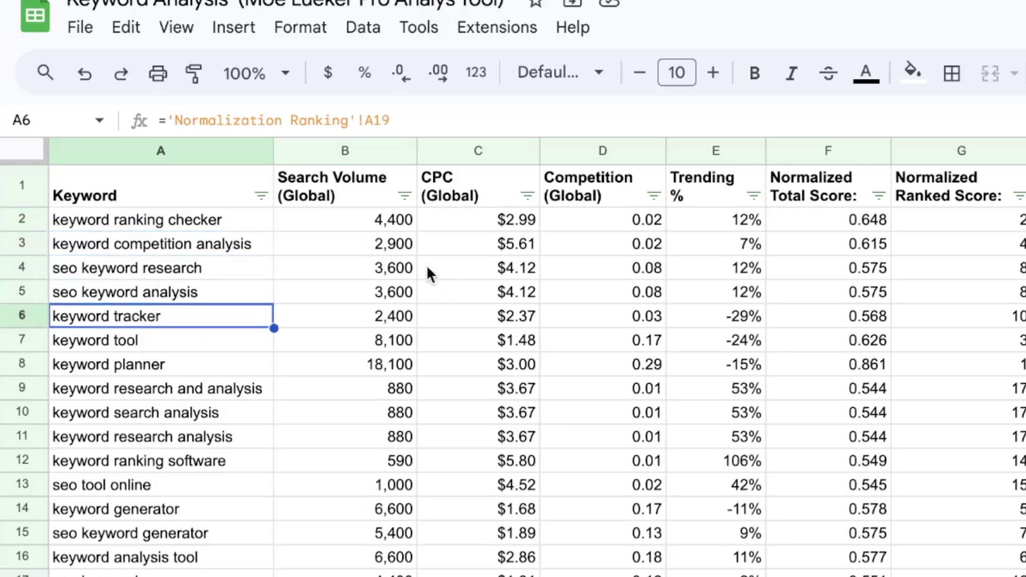
left_click_drag(411, 227, 617, 222)
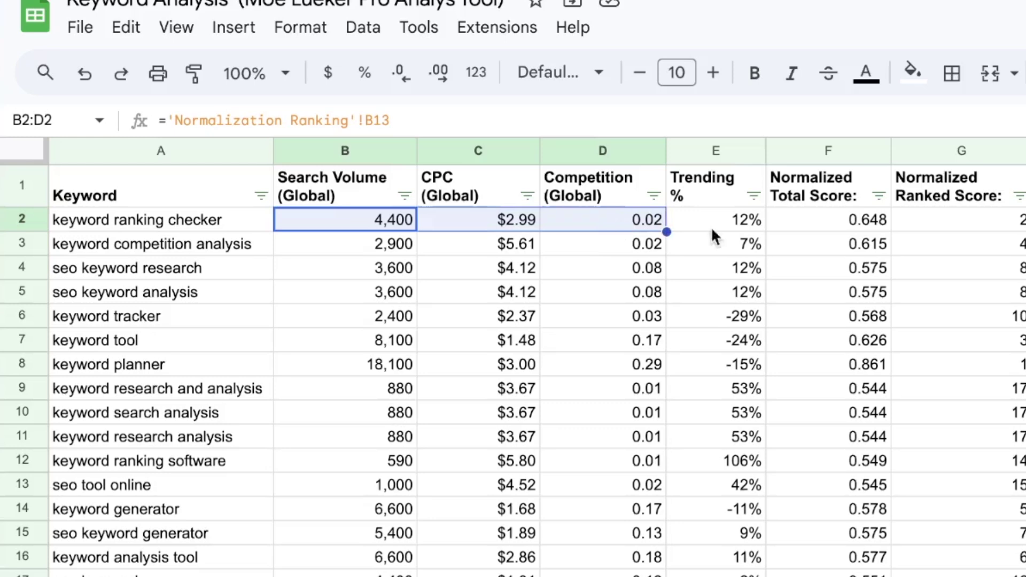
mouse_move(854, 221)
left_mouse_down()
mouse_move(853, 265)
mouse_move(849, 221)
left_mouse_up()
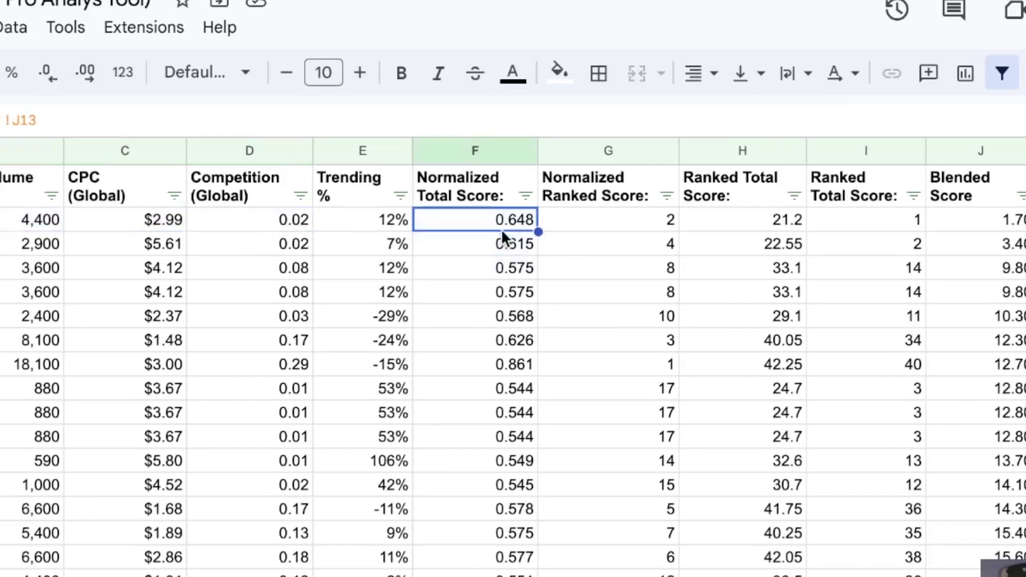
left_click(762, 220)
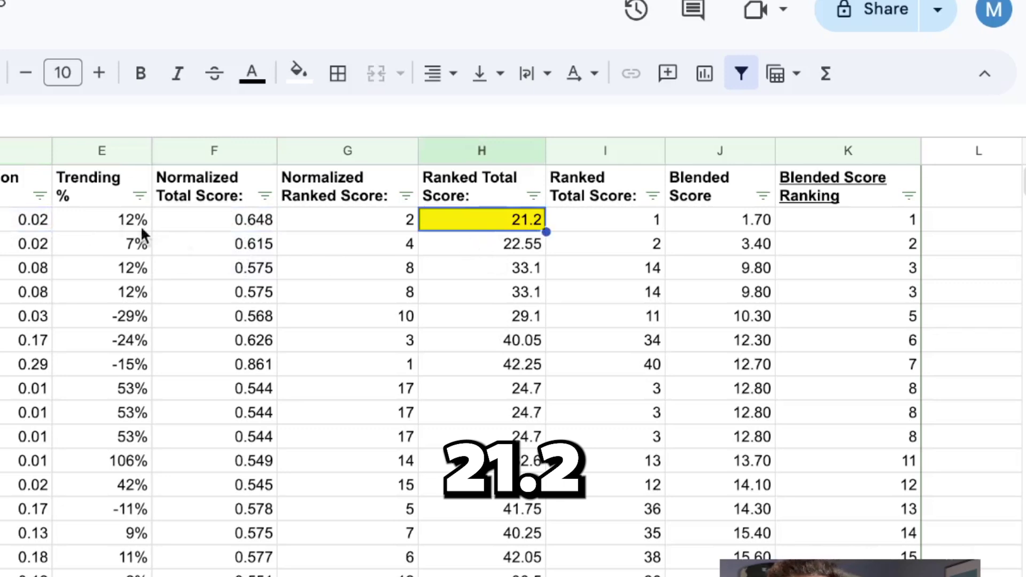
left_click(178, 220)
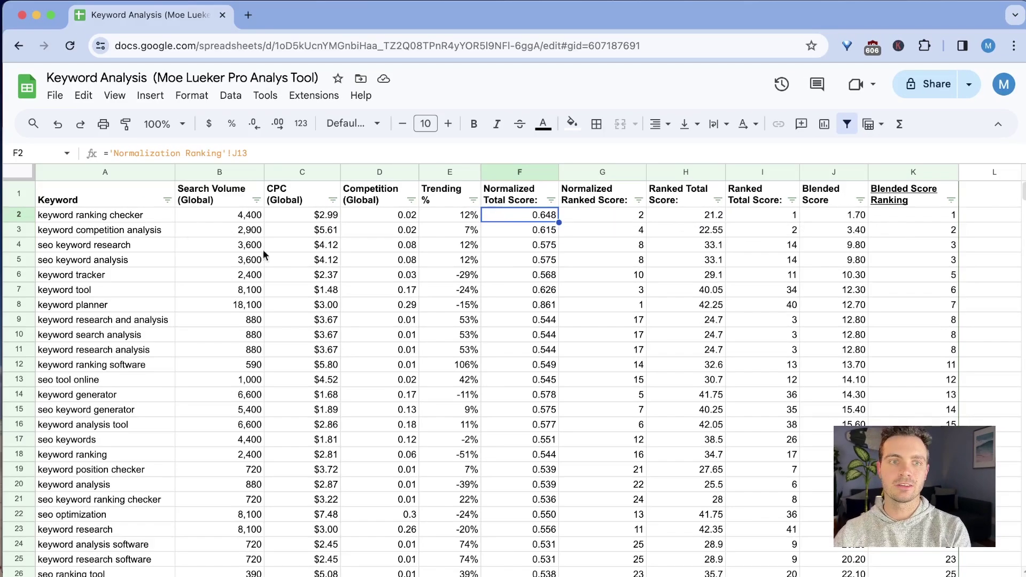
left_click_drag(101, 215, 471, 221)
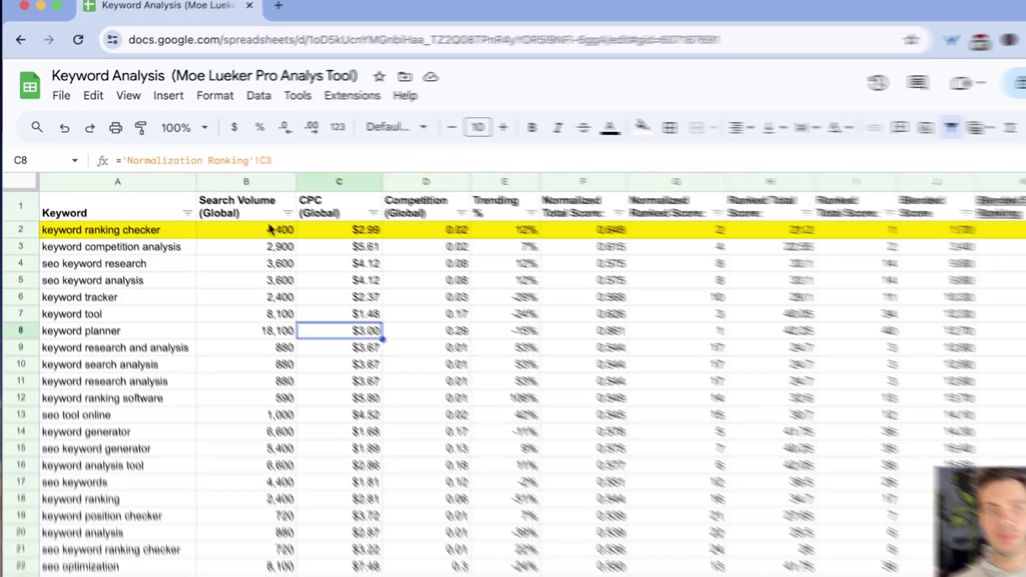
- Review the top keyword's volume and competition, plus the next-ranked keywords' metrics
left_click(245, 215)
left_click(390, 216)
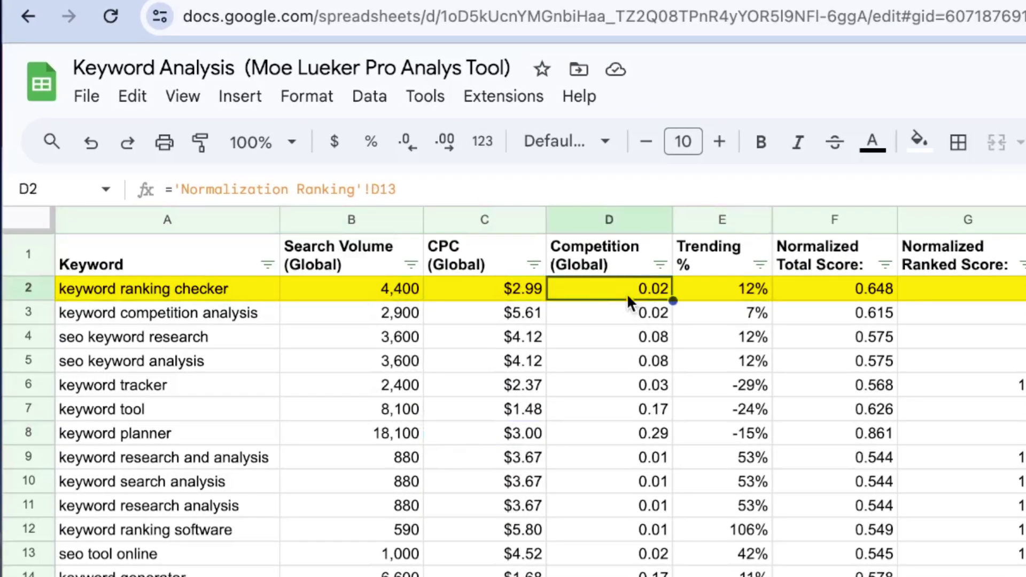
left_click_drag(189, 318, 639, 470)
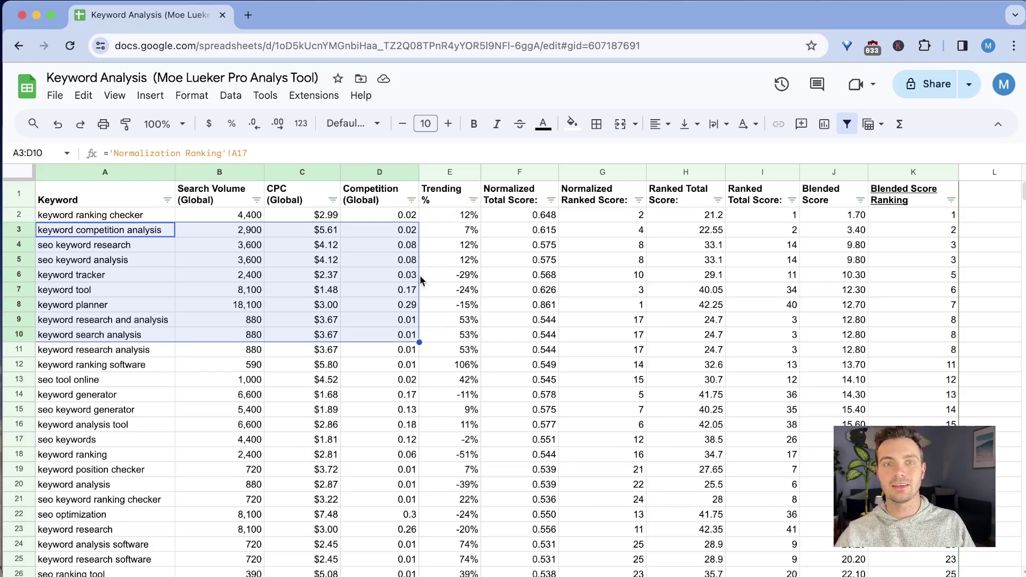
left_click(434, 276)
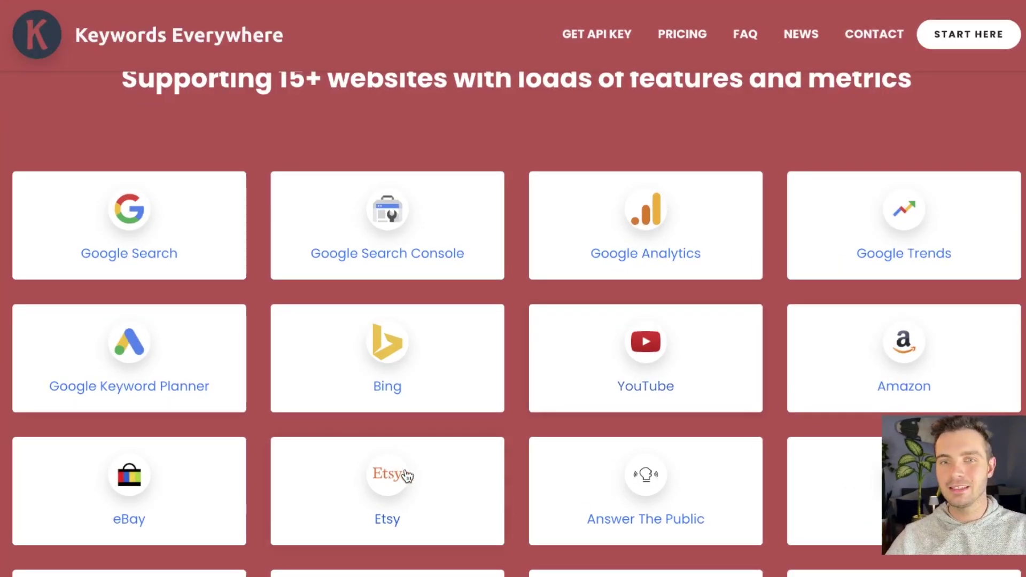
- Go to youtube.com in the browser
scroll(204, 469, "down", 3)
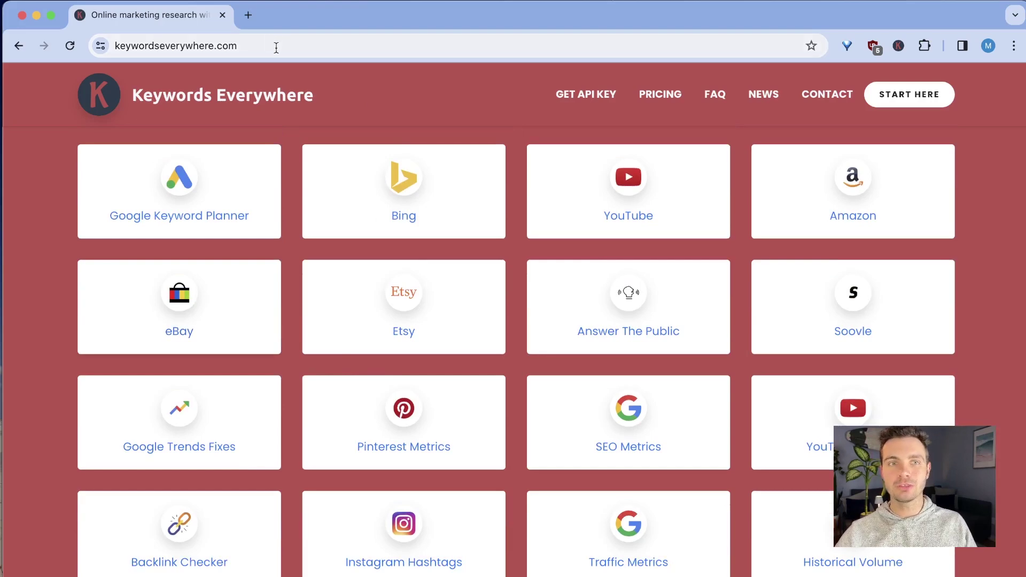
left_click(275, 47)
type("youtube.com")
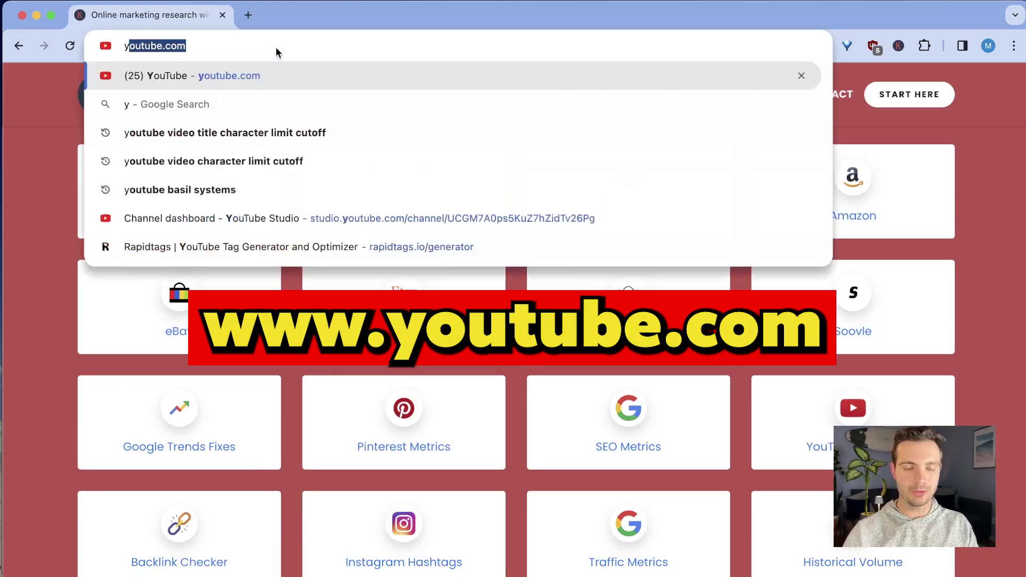
key("Return")
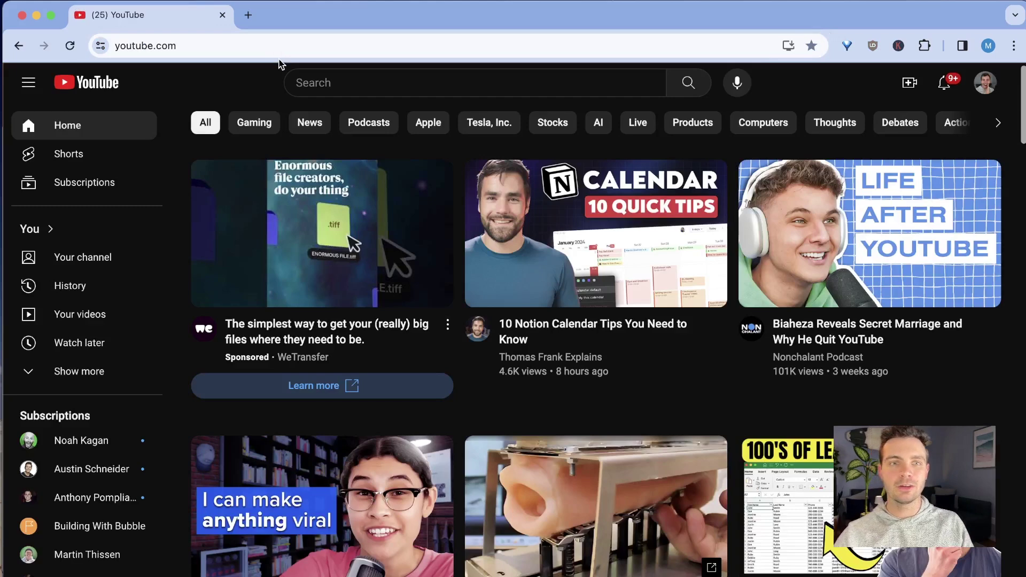
- Search YouTube for 'keyword tool'
left_click(346, 85)
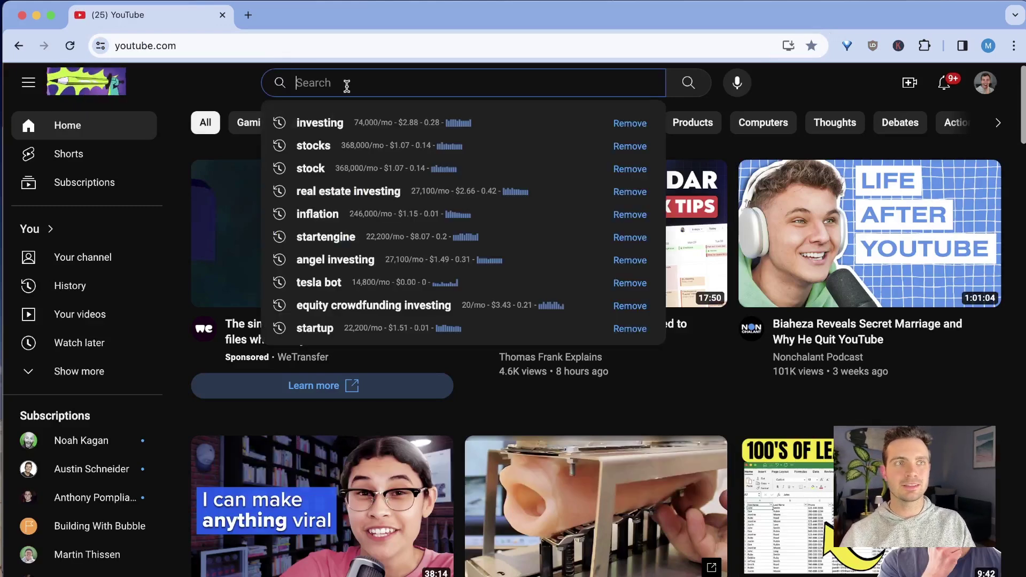
type("keyw")
type("ord tool")
key("Return")
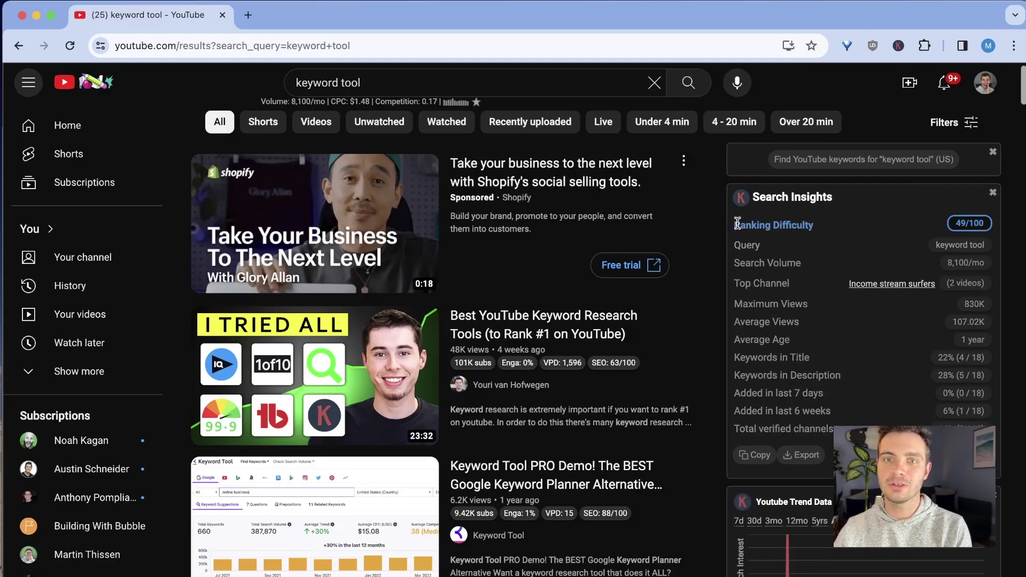
- Highlight the Search Insights ranking difficulty, 8,100/mo search volume and 830K maximum views
left_click_drag(594, 96, 745, 123)
left_click(822, 248)
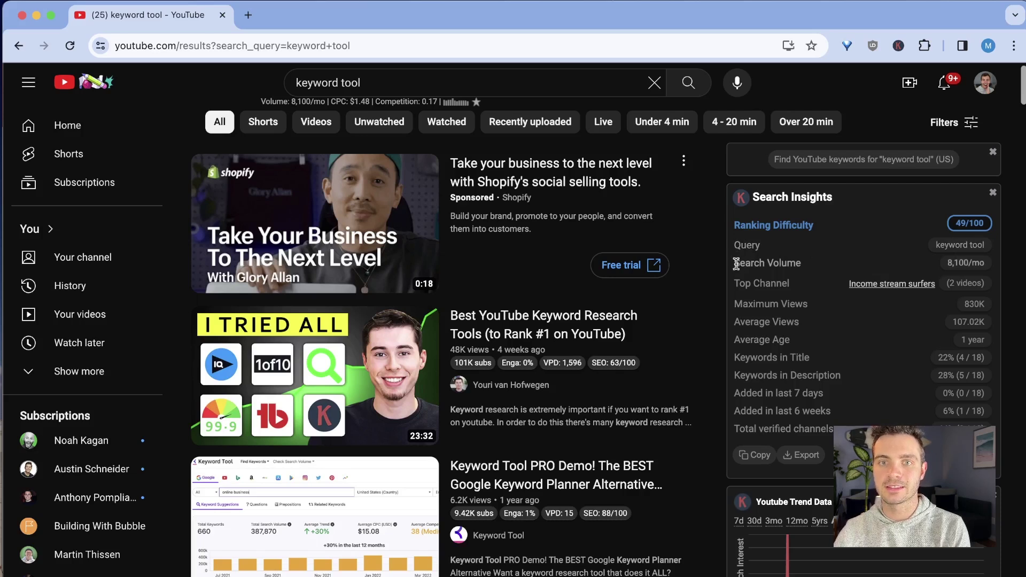
left_click_drag(734, 262, 982, 262)
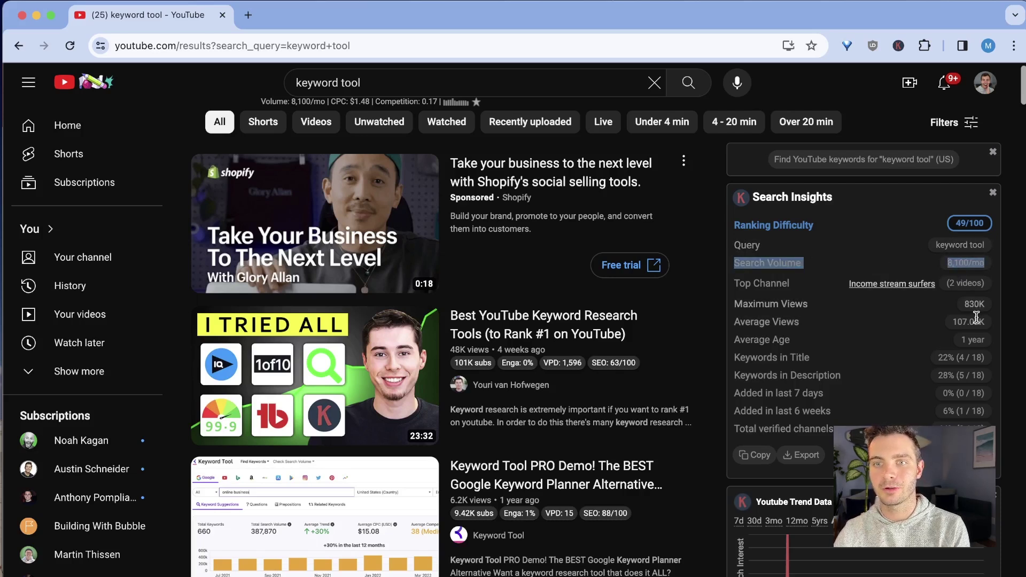
left_click_drag(735, 303, 994, 309)
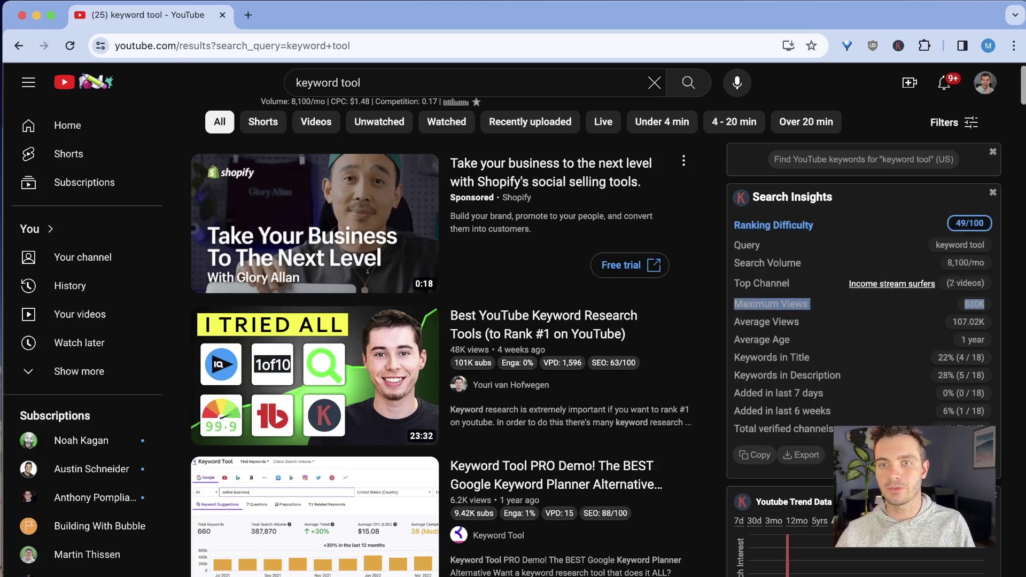
- Open the Detailed Breakdown report for 'keyword tool' and select its whole table
left_click(825, 454)
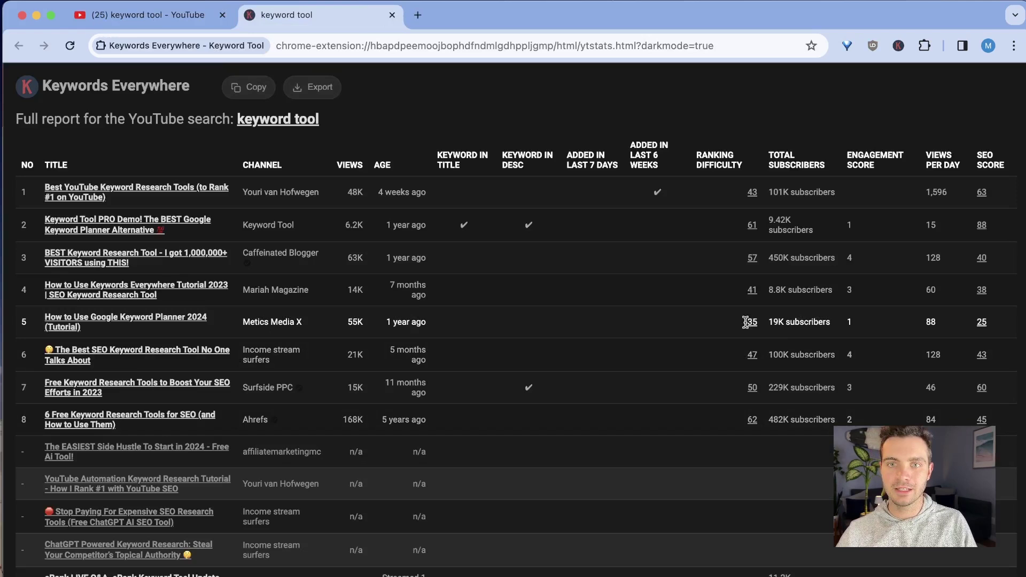
key("super+a")
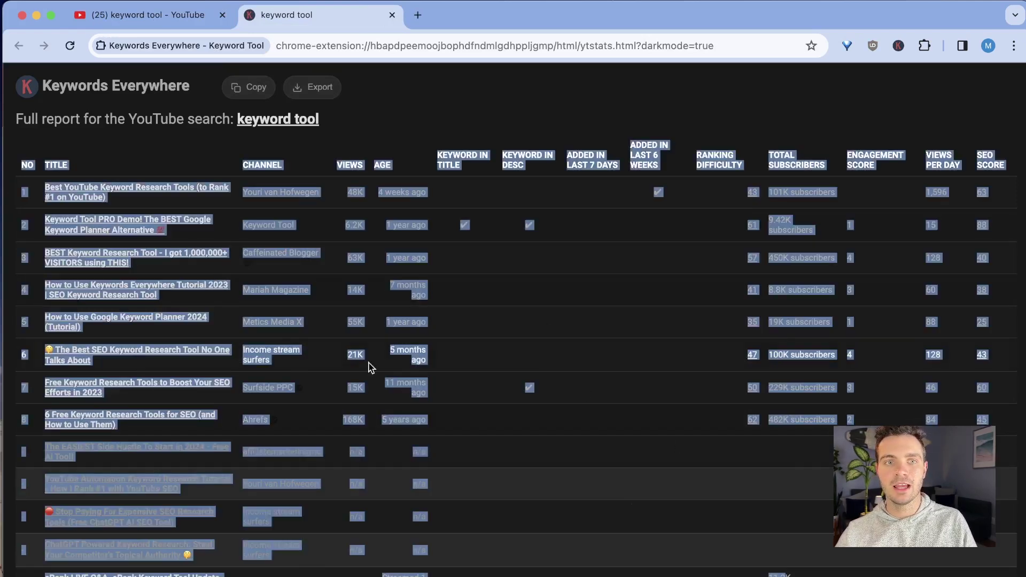
left_click(459, 127)
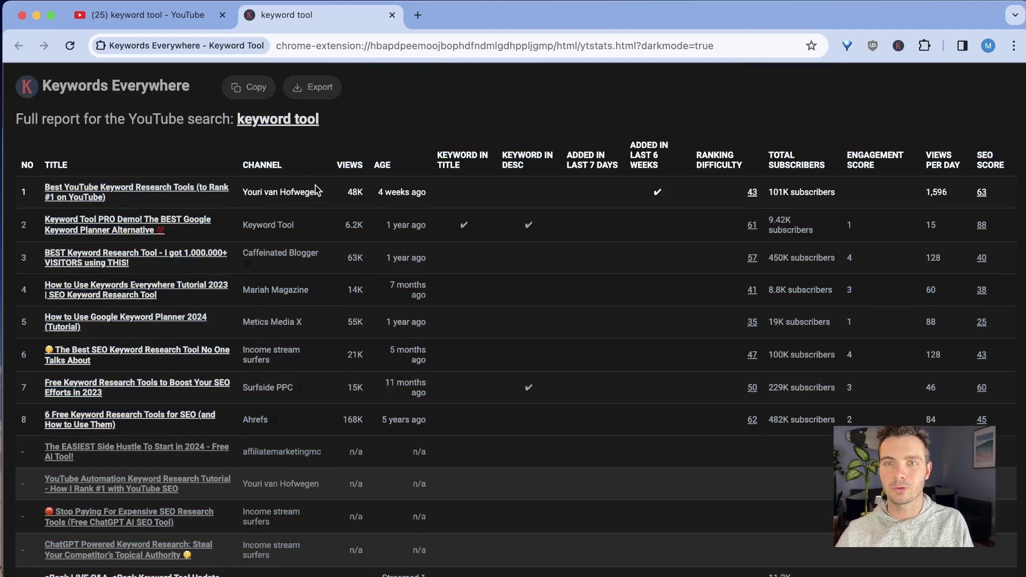
- Return to the YouTube results and scroll down to the Most Used Tags list
key("ctrl+shift+Tab")
scroll(868, 351, "down", 5)
scroll(825, 299, "down", 3)
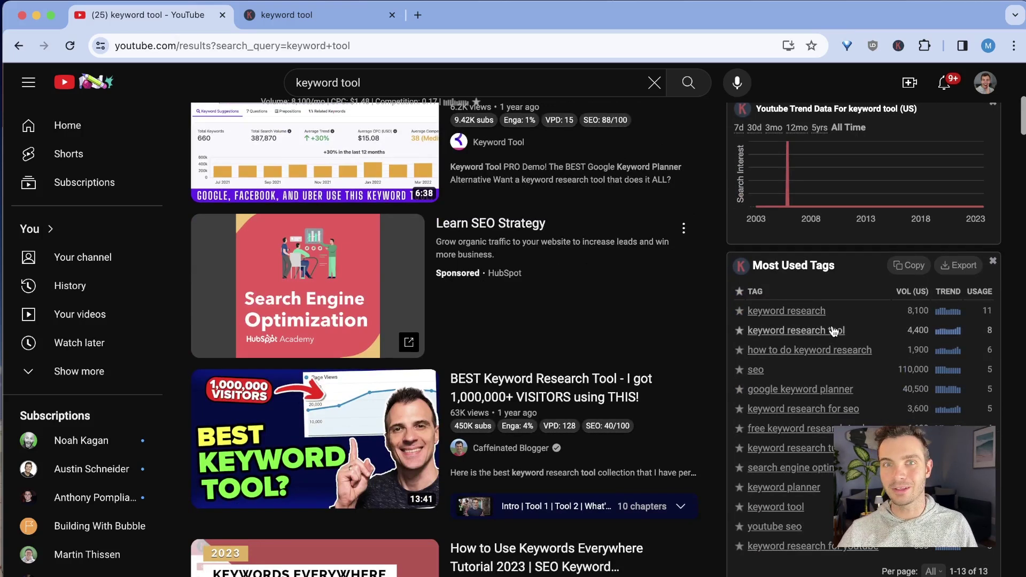
- Select the whole Most Used Tags table for 'keyword tool'
left_click_drag(712, 297, 942, 554)
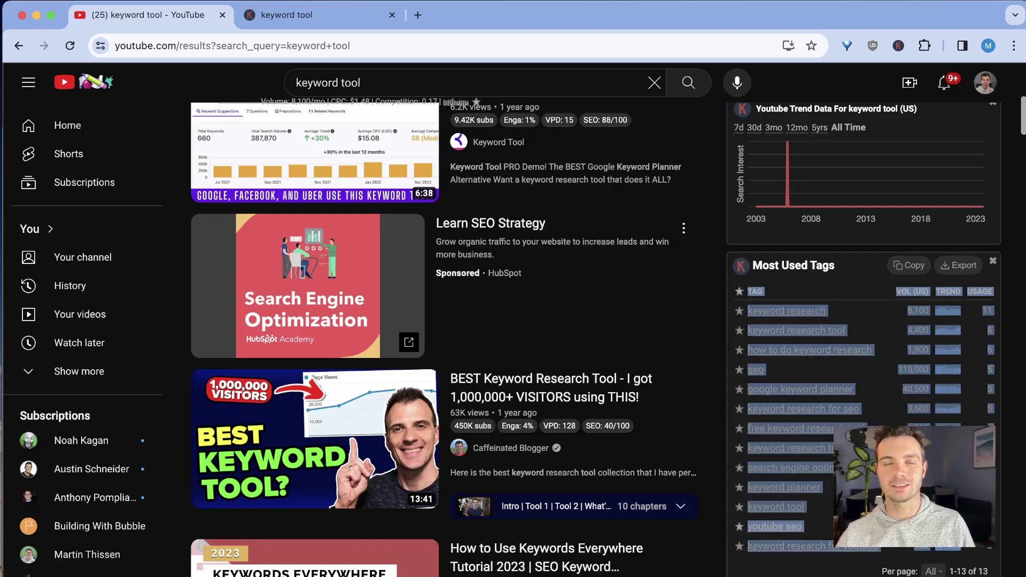